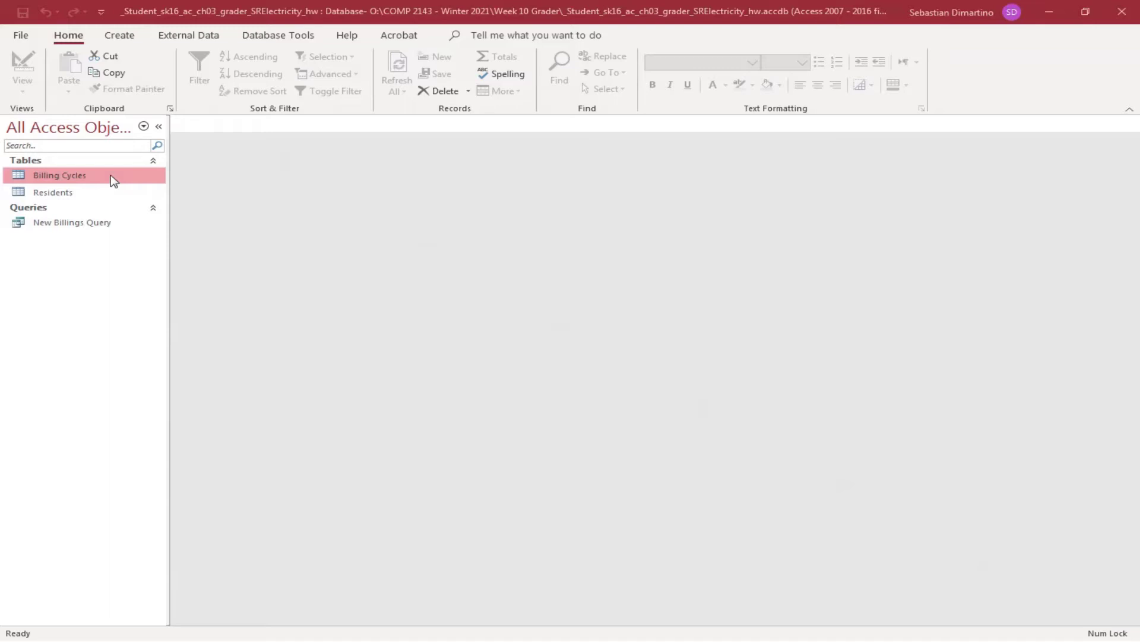
# Step: Launch the Form Wizard from the Create ribbon's Forms group
pyautogui.click(127, 35)
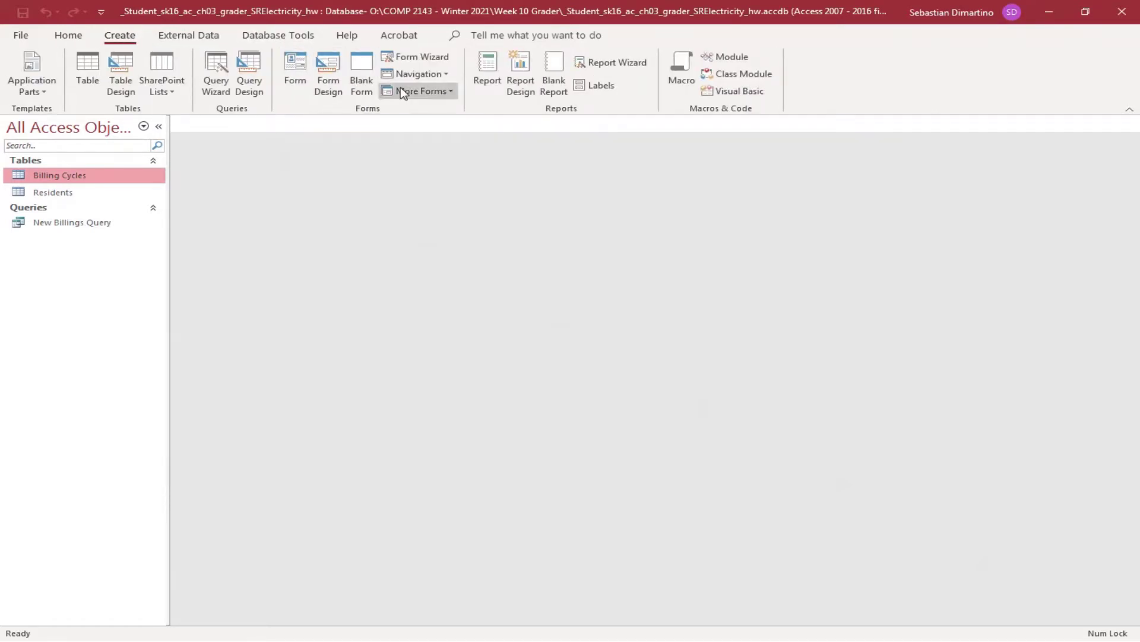
pyautogui.click(420, 59)
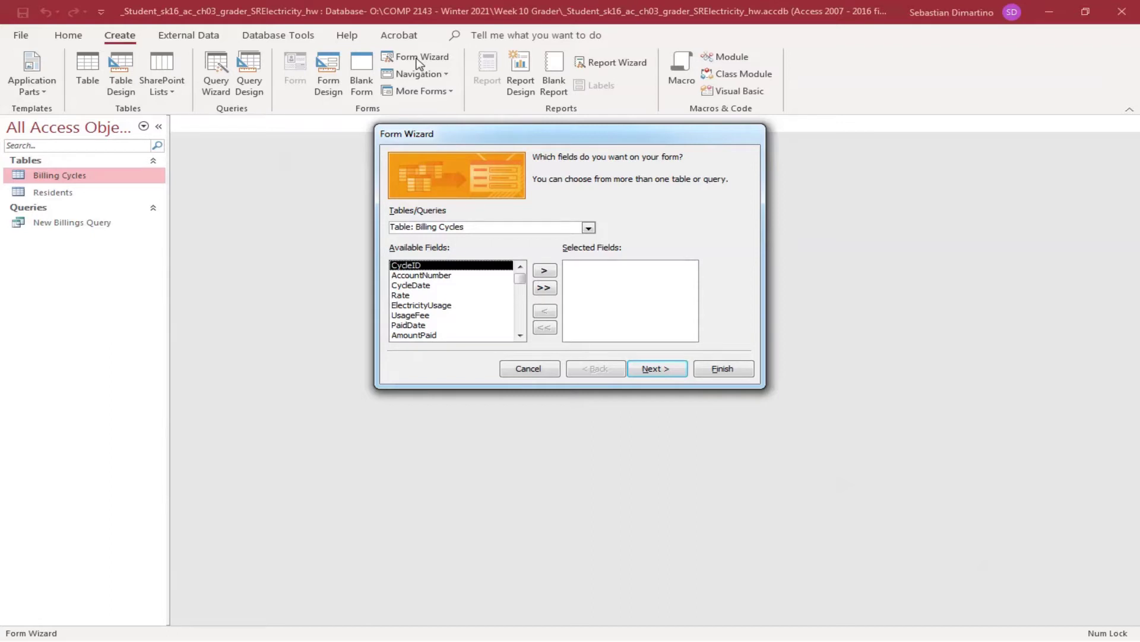
# Step: Add AccountNumber, CycleDate, Rate, ElectricityUsage and UsageFee to Selected Fields, then continue to layout
pyautogui.doubleClick(434, 276)
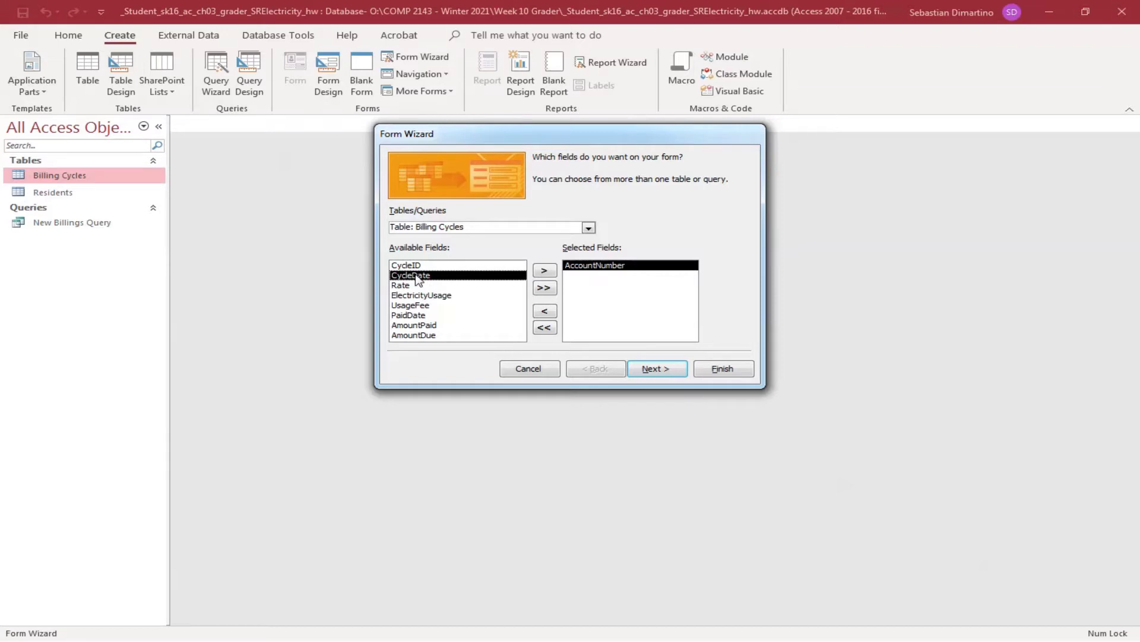
pyautogui.doubleClick(418, 276)
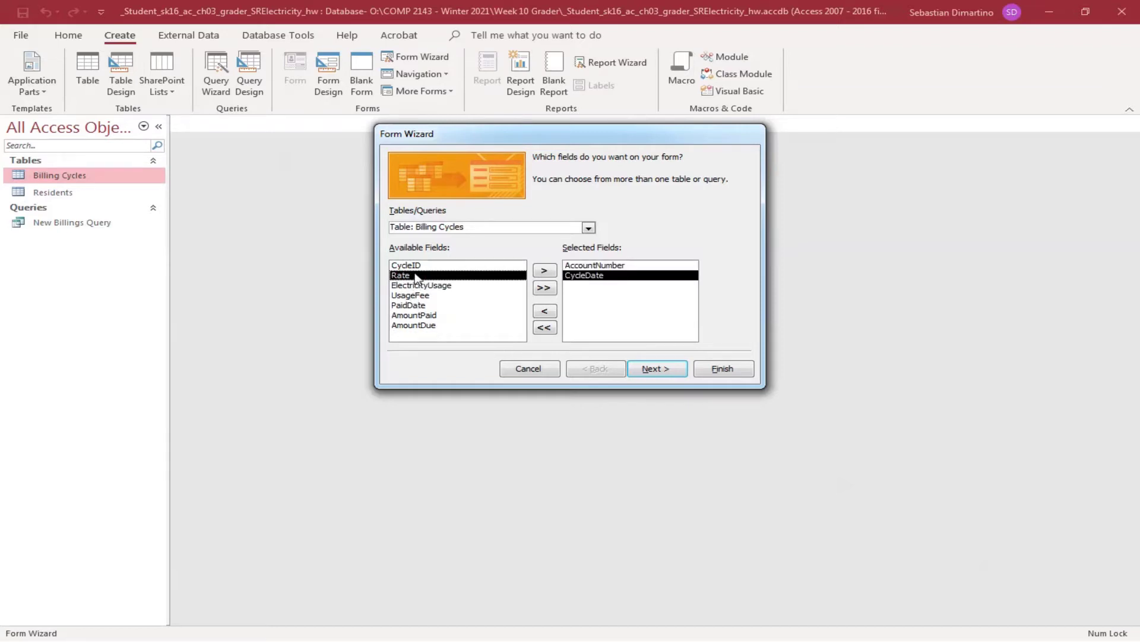
pyautogui.doubleClick(418, 276)
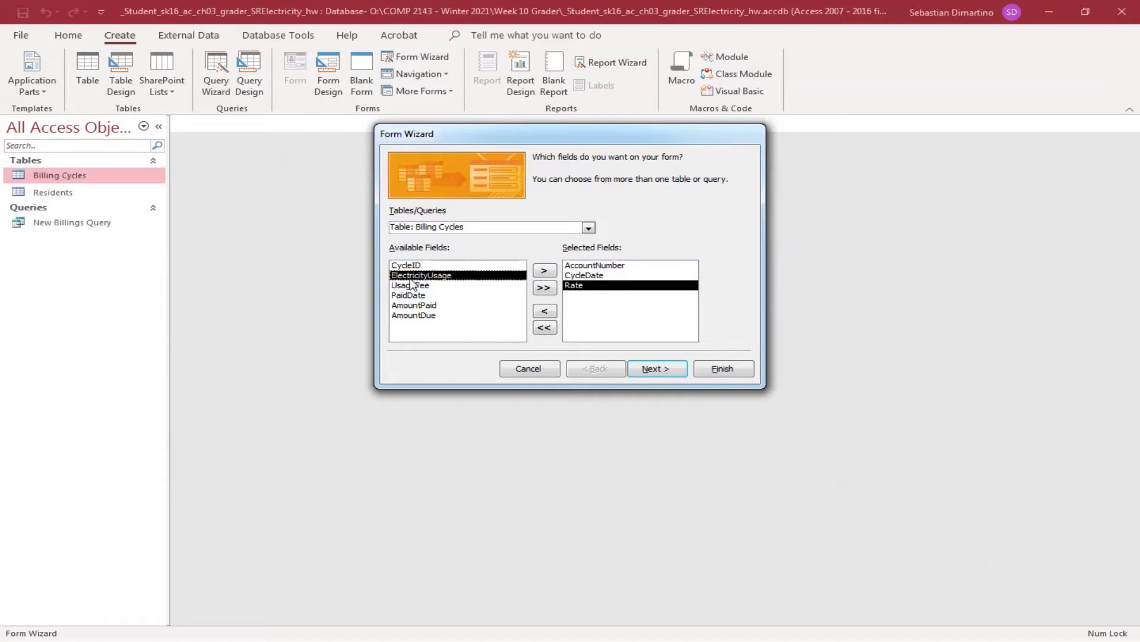
pyautogui.doubleClick(423, 276)
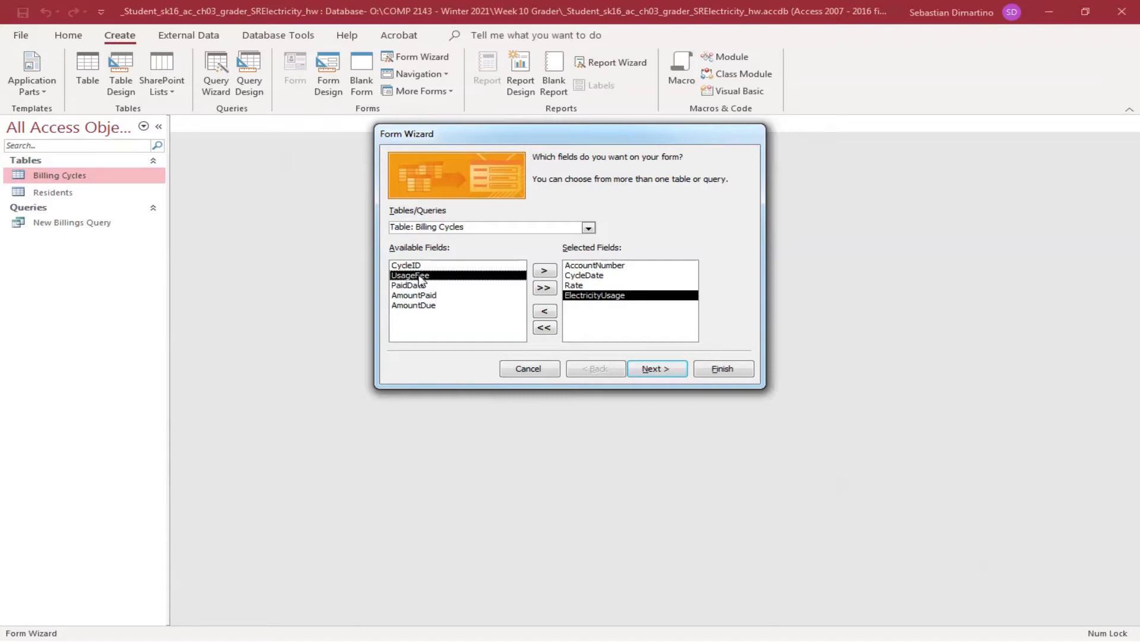
pyautogui.doubleClick(421, 276)
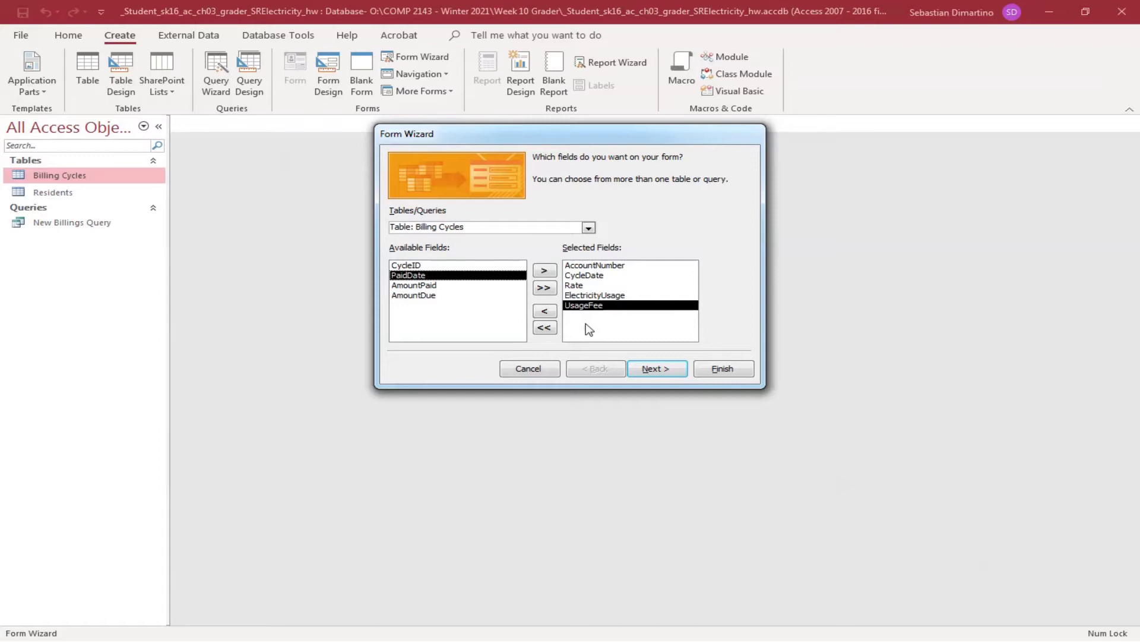
pyautogui.click(660, 370)
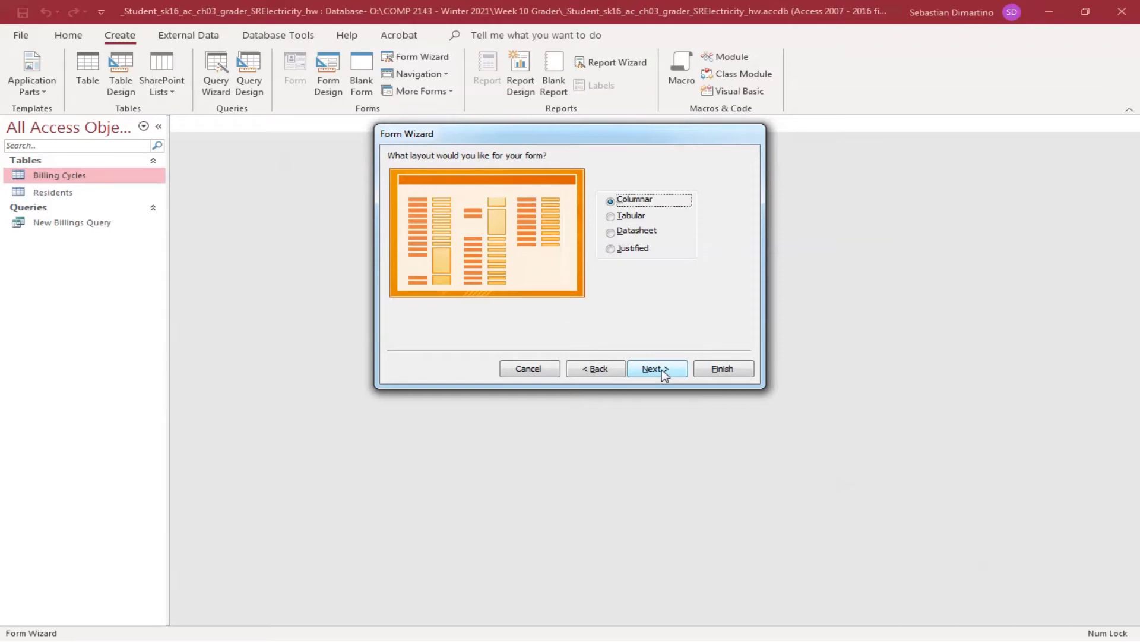
# Step: Keep the Columnar layout and replace the Billing Cycles title with 'Charges Form'
pyautogui.click(664, 374)
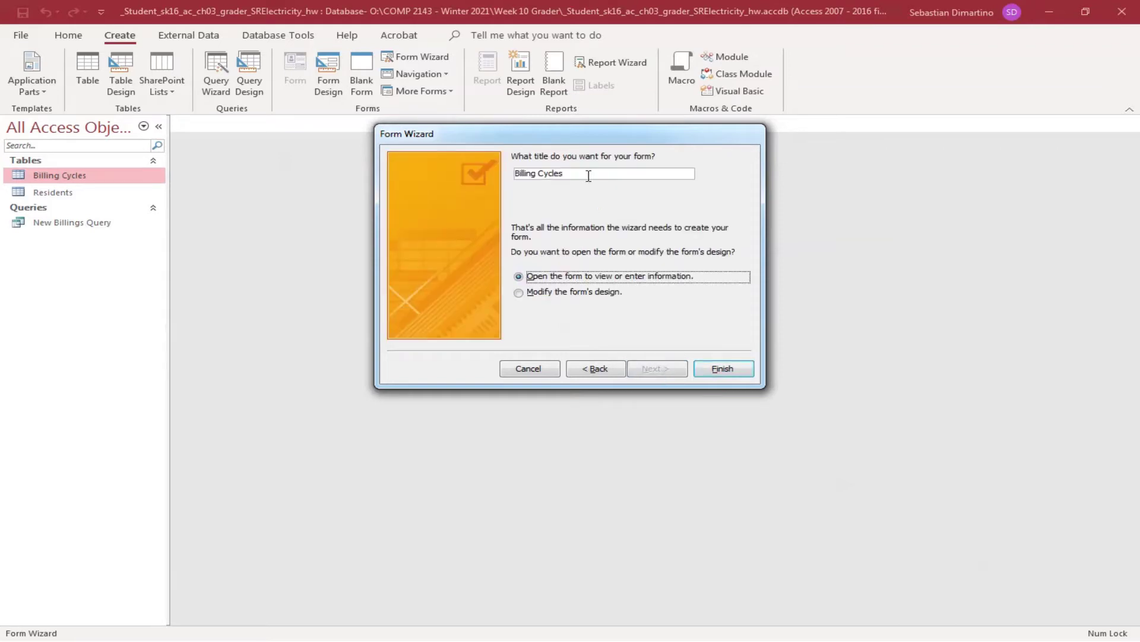
pyautogui.moveTo(589, 176); pyautogui.dragTo(503, 177)
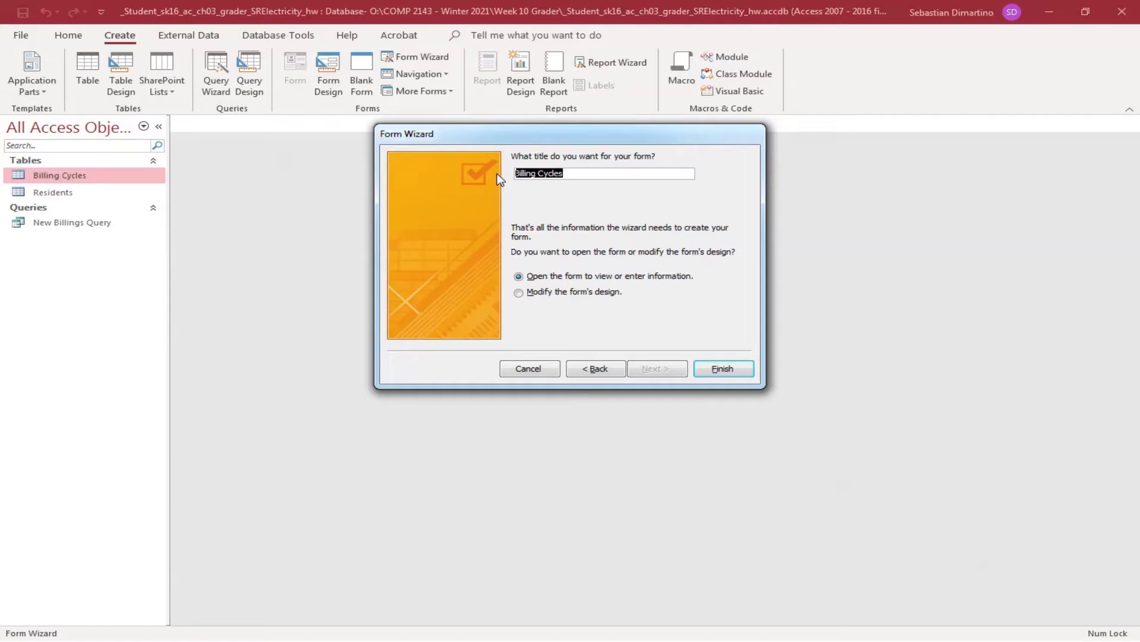
pyautogui.write('Charges')
pyautogui.write('Form')
# Step: Finish the wizard so Charges Form opens showing record 1 of 72
pyautogui.click(725, 371)
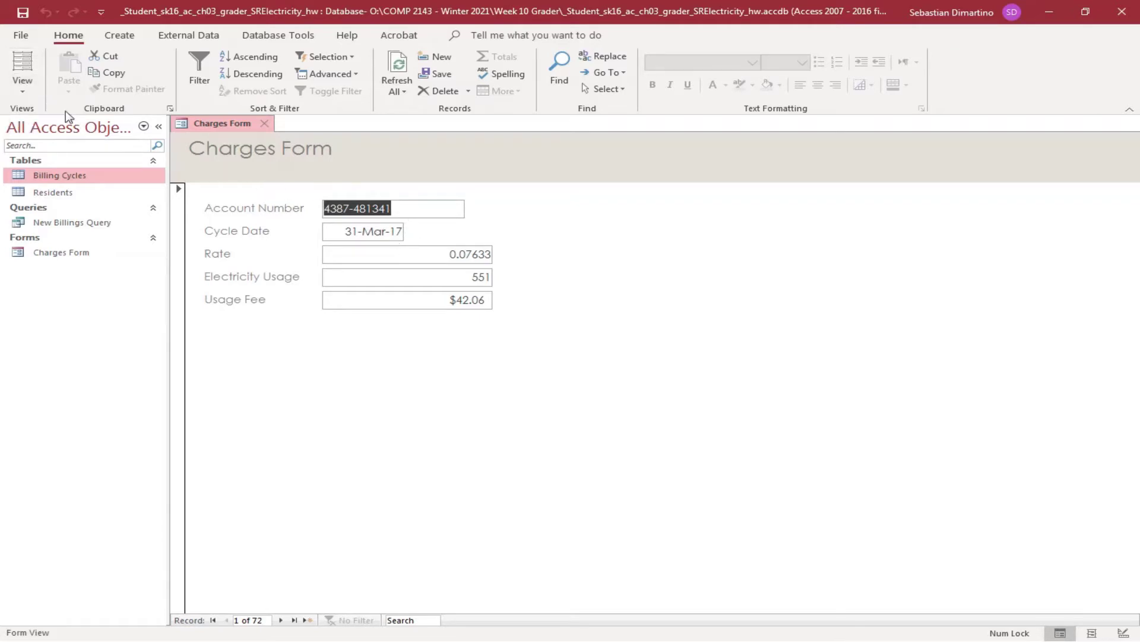
# Step: In Layout View, left-align the Cycle Date, Rate, Electricity Usage and Usage Fee text boxes
pyautogui.click(24, 68)
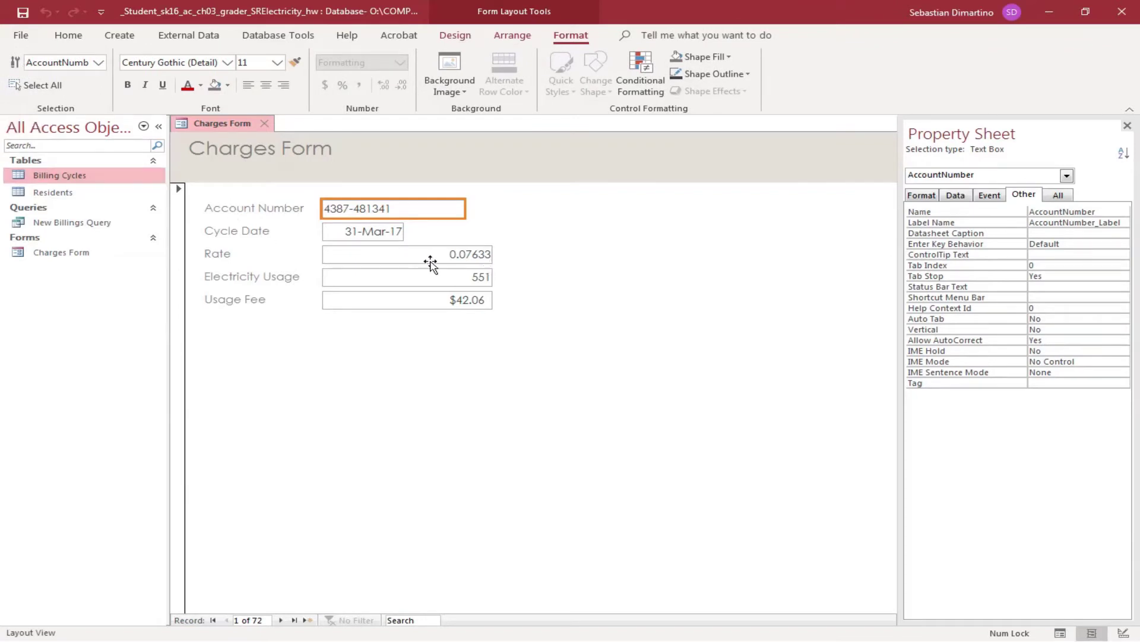
pyautogui.keyDown('shift'); pyautogui.click(373, 233); pyautogui.keyUp('shift')
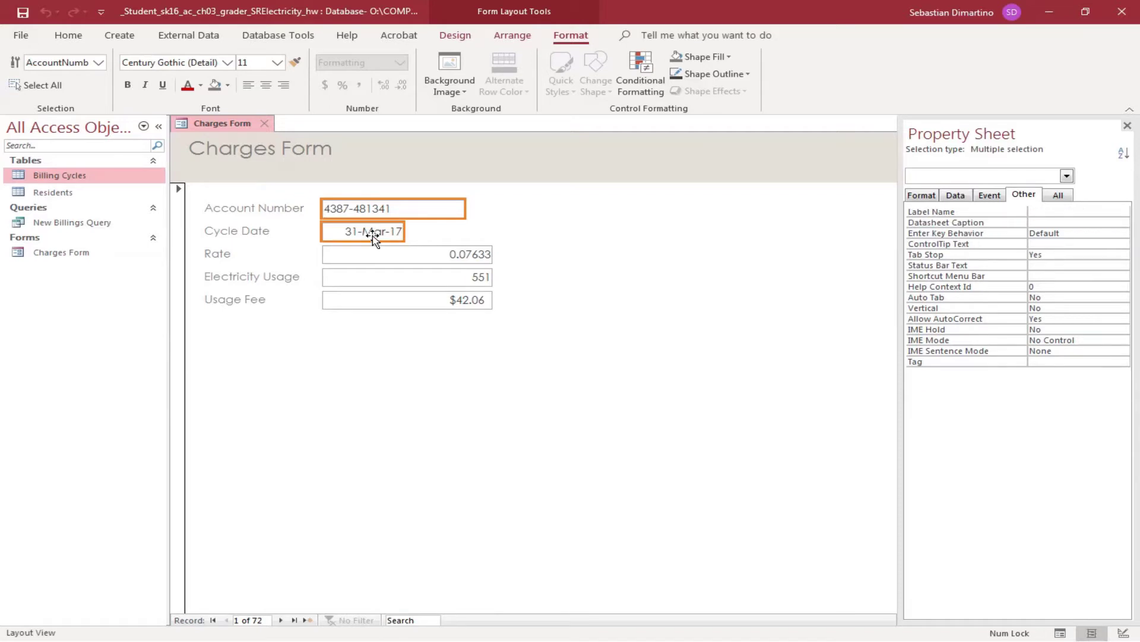
pyautogui.keyDown('shift'); pyautogui.click(374, 255); pyautogui.keyUp('shift')
pyautogui.keyDown('shift'); pyautogui.click(383, 277); pyautogui.keyUp('shift')
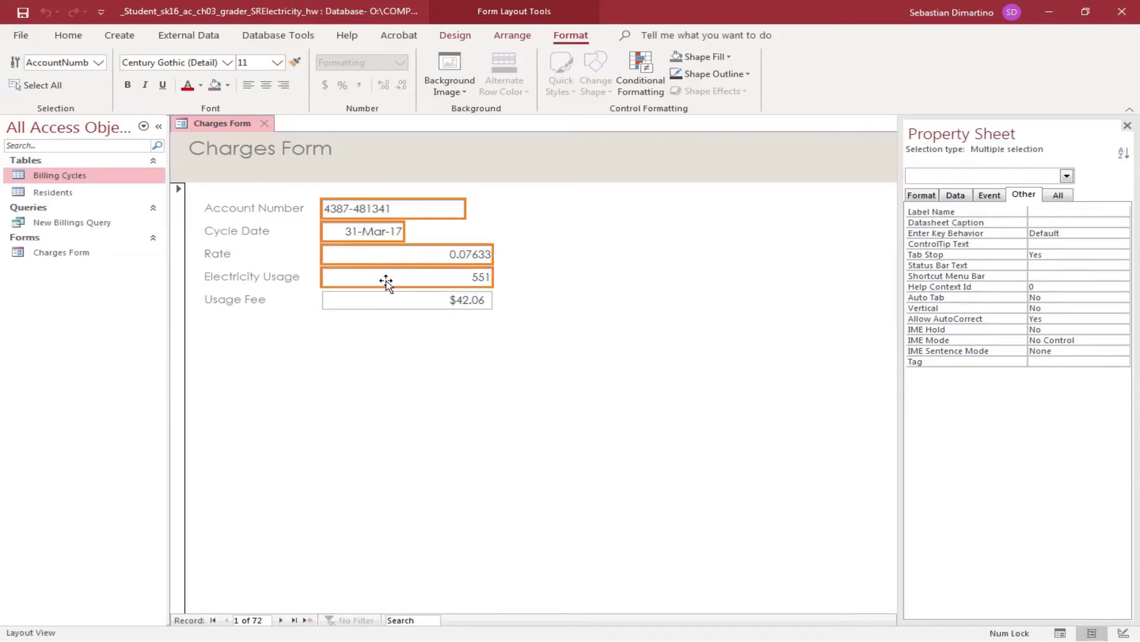
pyautogui.keyDown('shift'); pyautogui.click(389, 301); pyautogui.keyUp('shift')
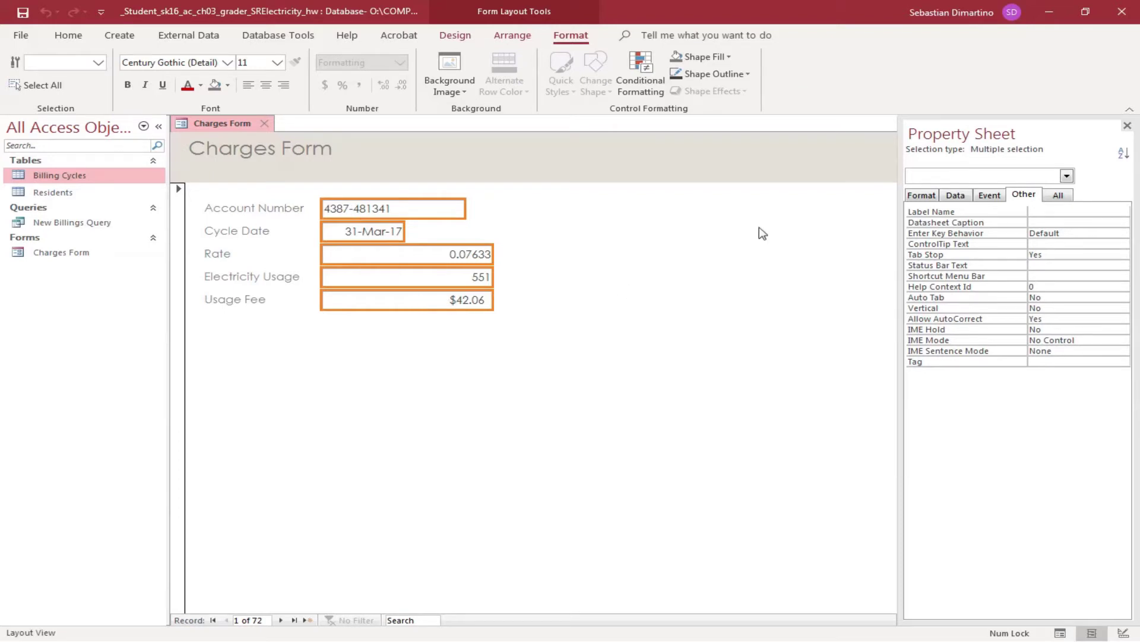
pyautogui.click(921, 197)
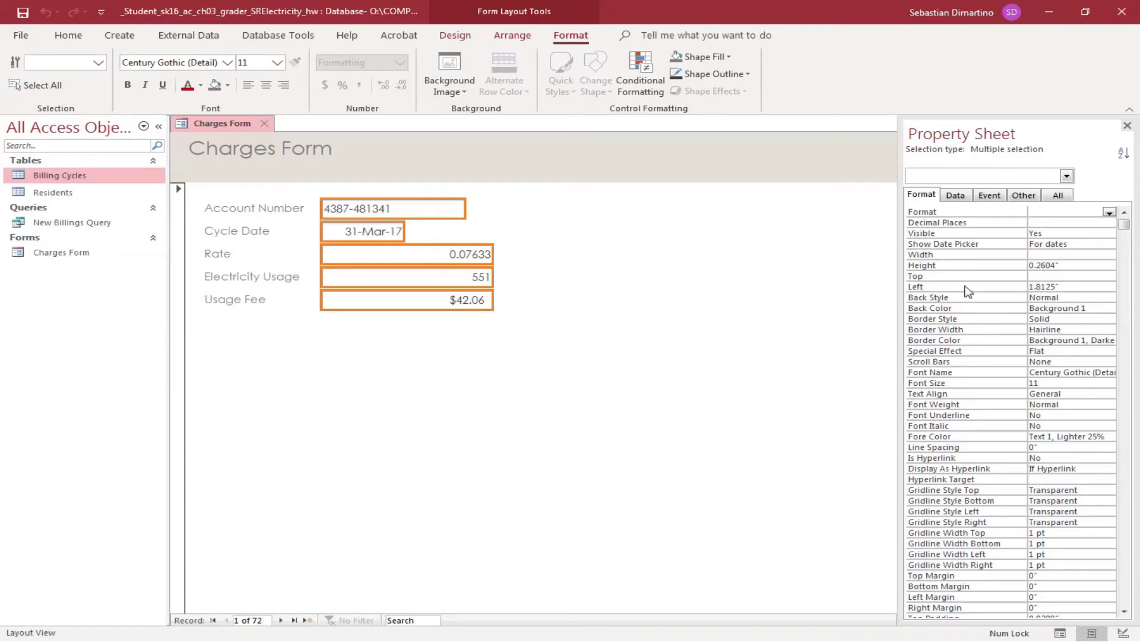
pyautogui.click(248, 86)
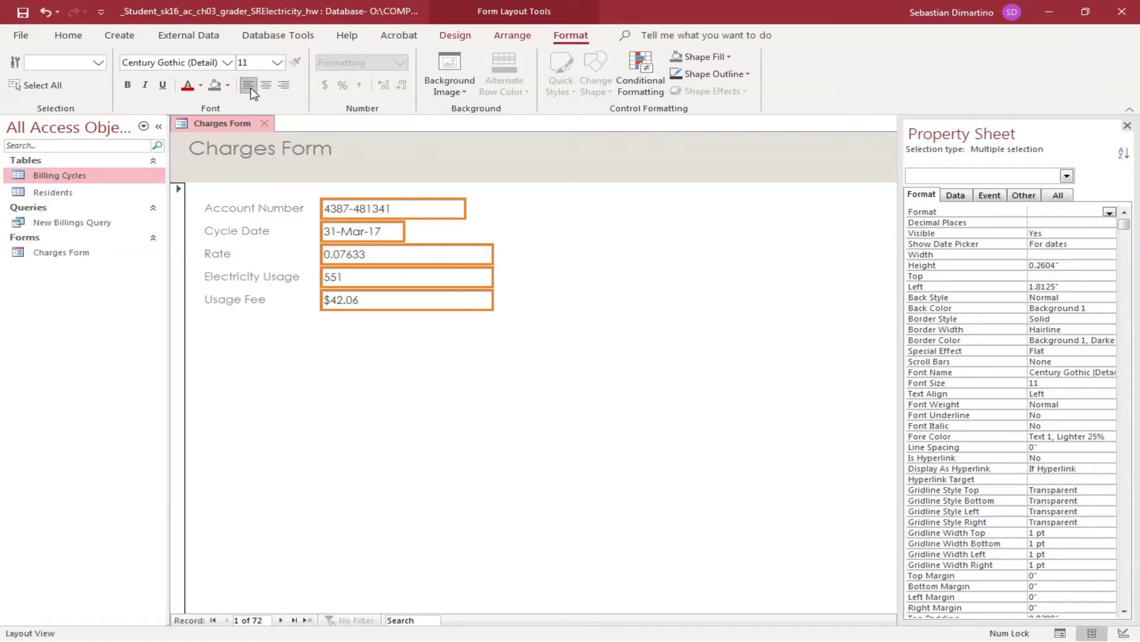
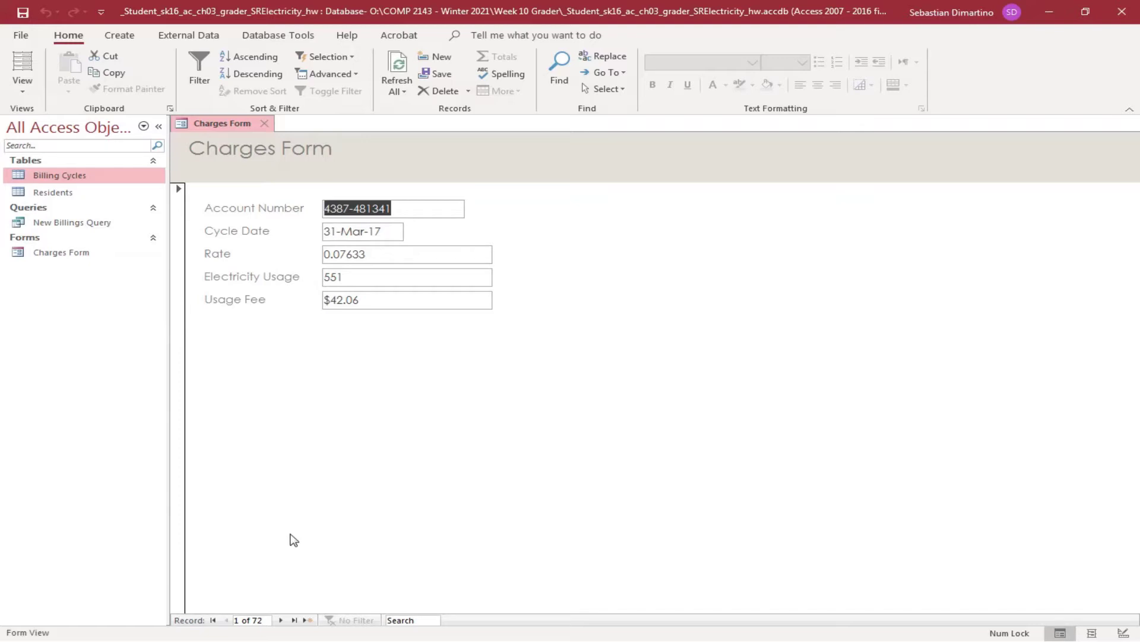
# Step: Add a Charges record for the resident's account: 31-Jul-18, rate 0.07623, usage 242, fee $18.45
pyautogui.click(306, 620)
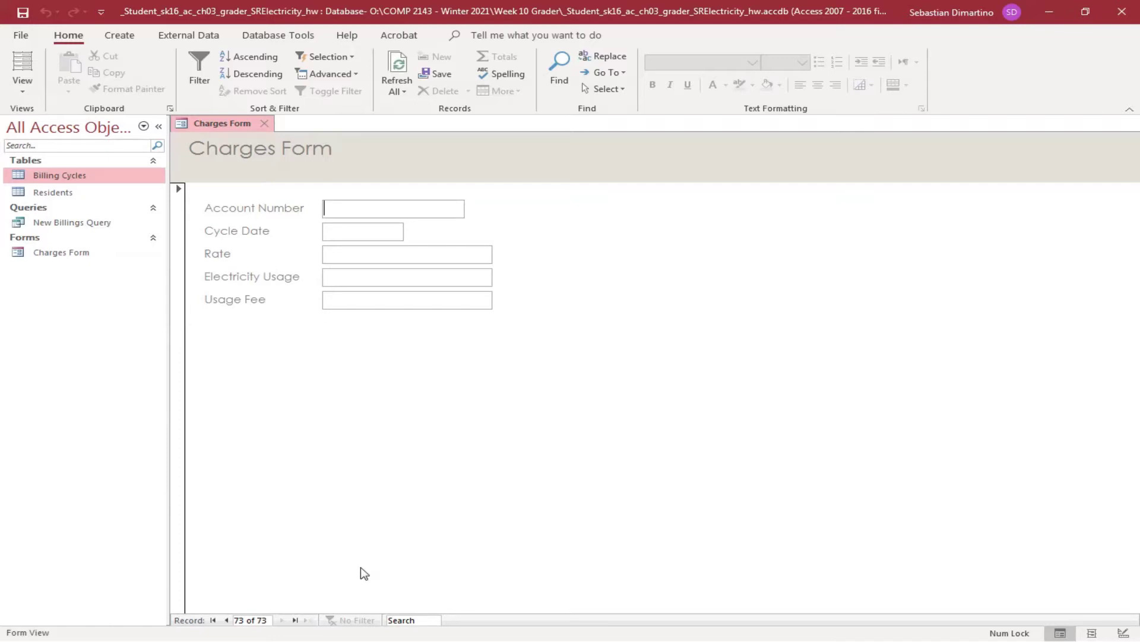
pyautogui.write('4420-209')
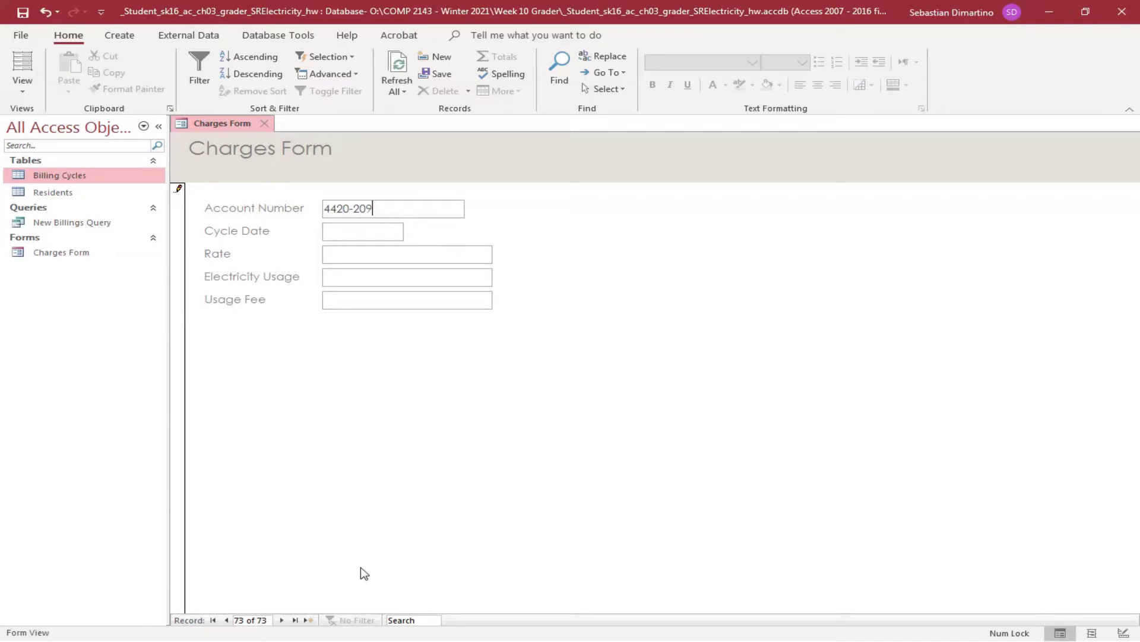
pyautogui.write('636')
pyautogui.click(367, 236)
pyautogui.write('31-Jul')
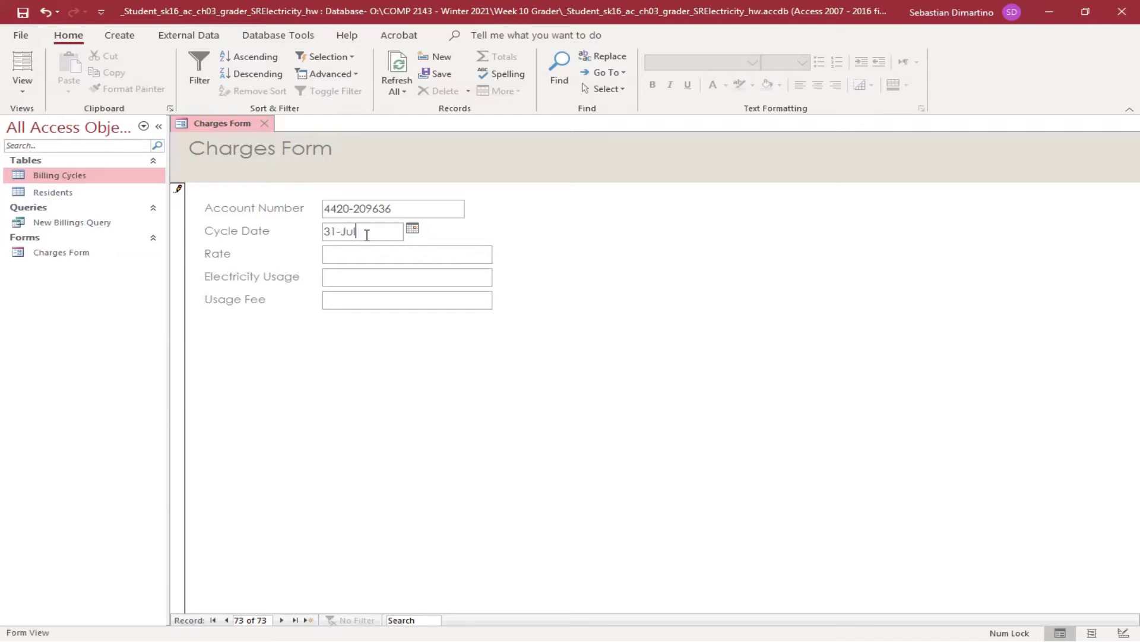
pyautogui.write('-18')
pyautogui.click(420, 255)
pyautogui.write('0.07623')
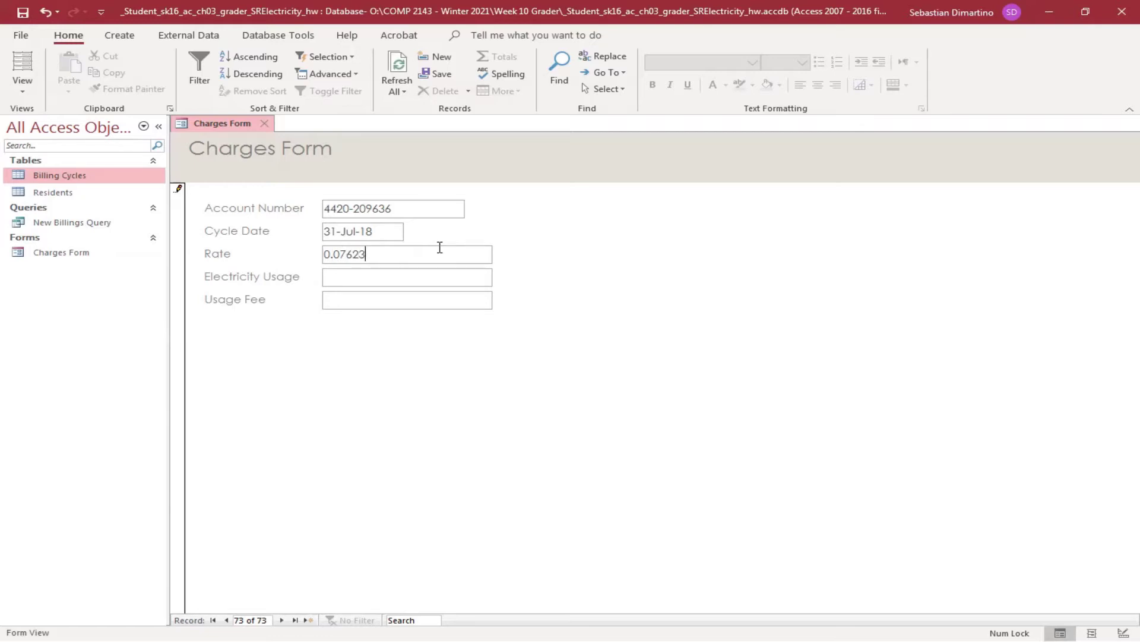
pyautogui.click(390, 280)
pyautogui.write('242')
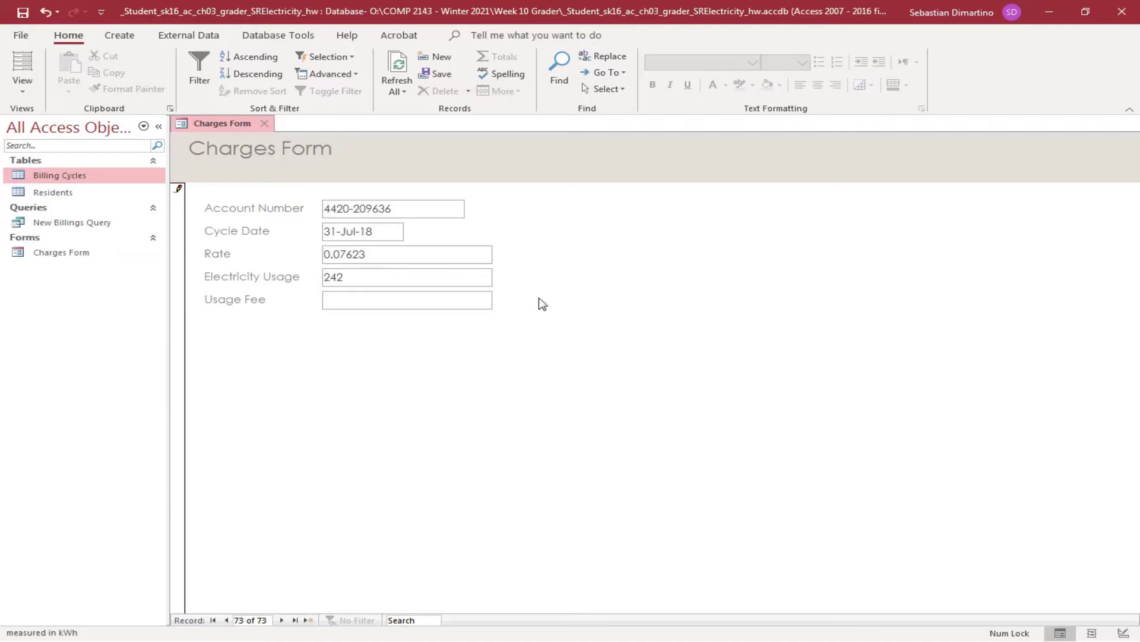
pyautogui.click(446, 300)
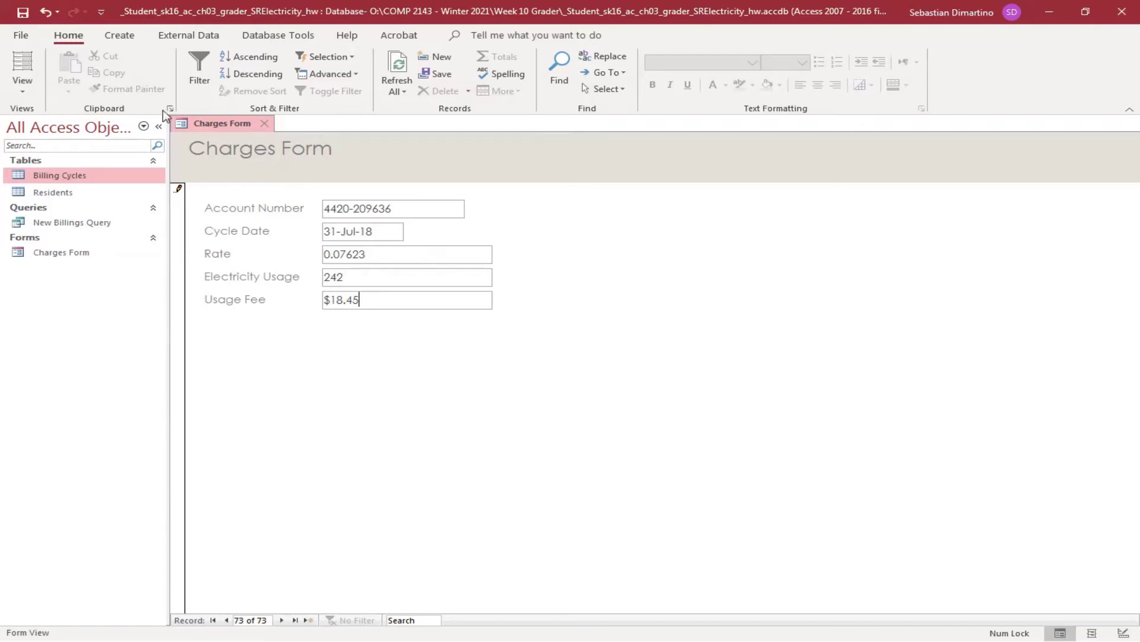
pyautogui.click(23, 12)
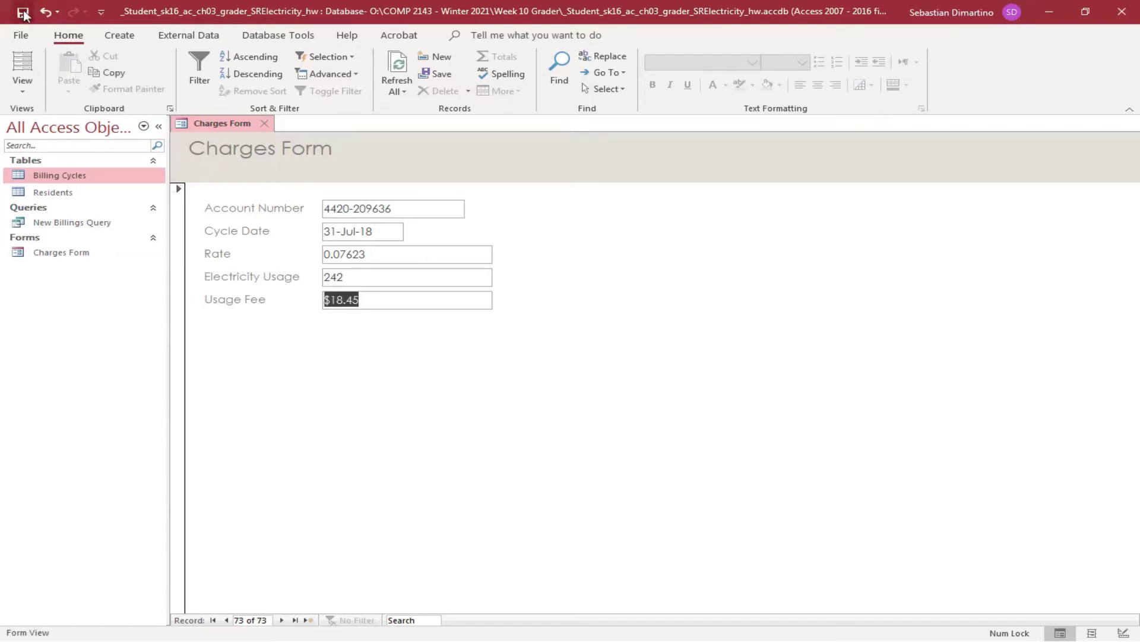
# Step: Close the Charges Form and select New Billings Query as the new form's source
pyautogui.click(267, 127)
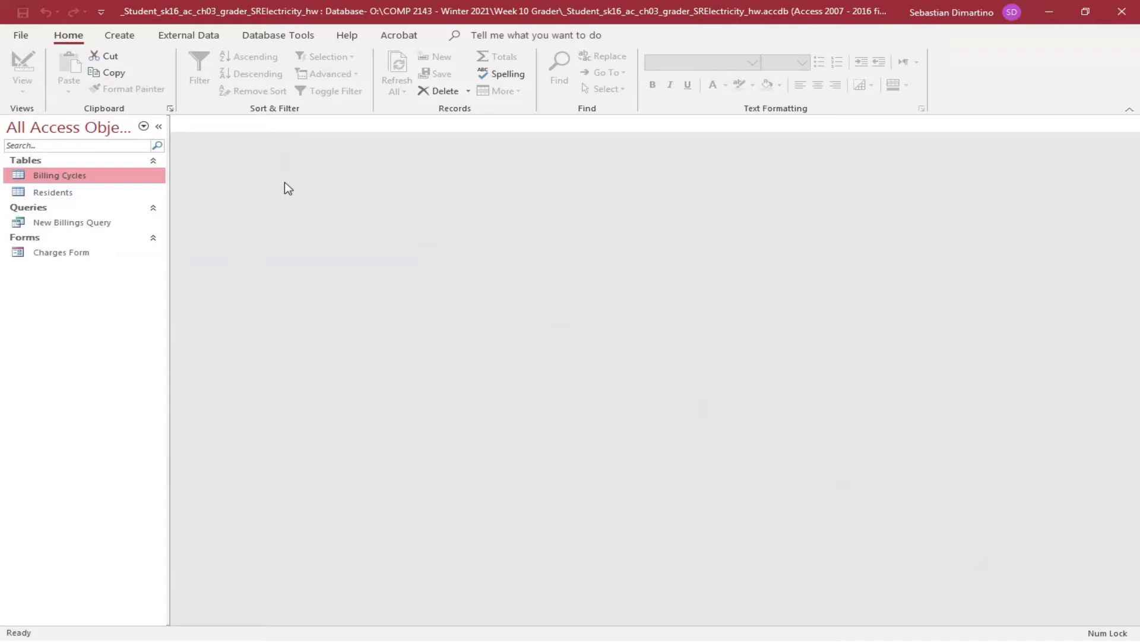
pyautogui.click(89, 225)
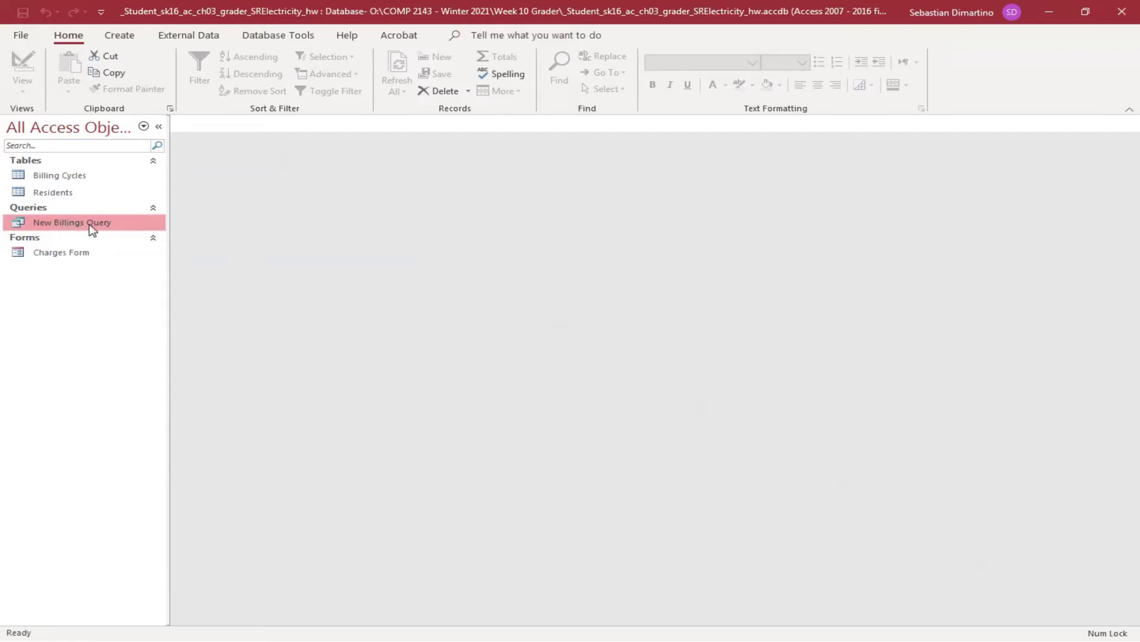
pyautogui.click(126, 37)
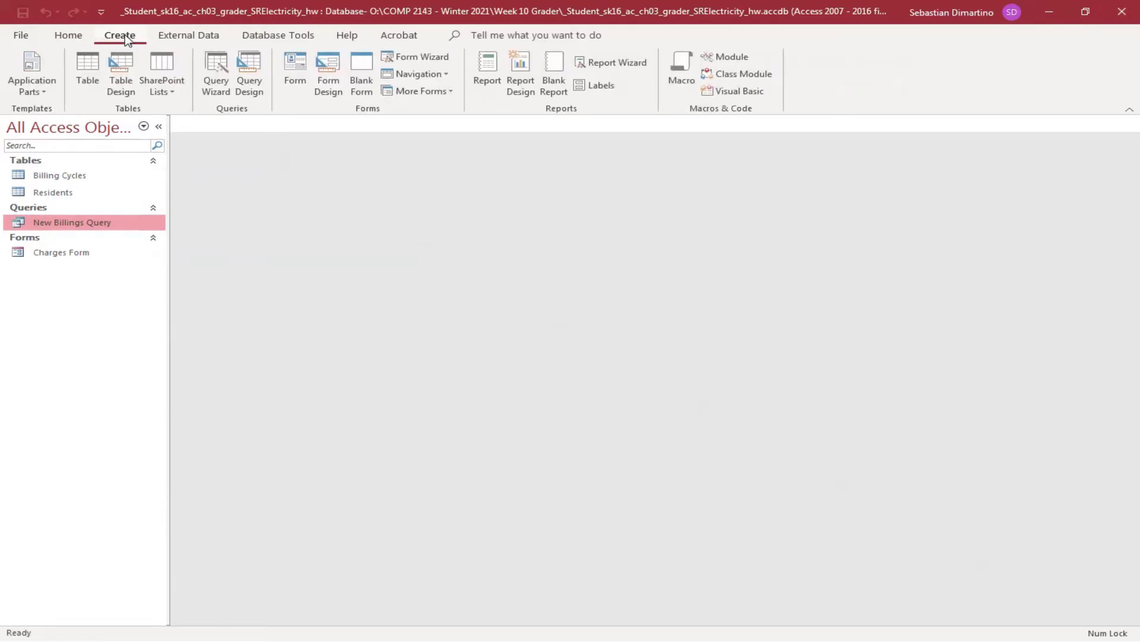
# Step: Build a form from New Billings Query and change its title to 'New Payments Form'
pyautogui.click(293, 70)
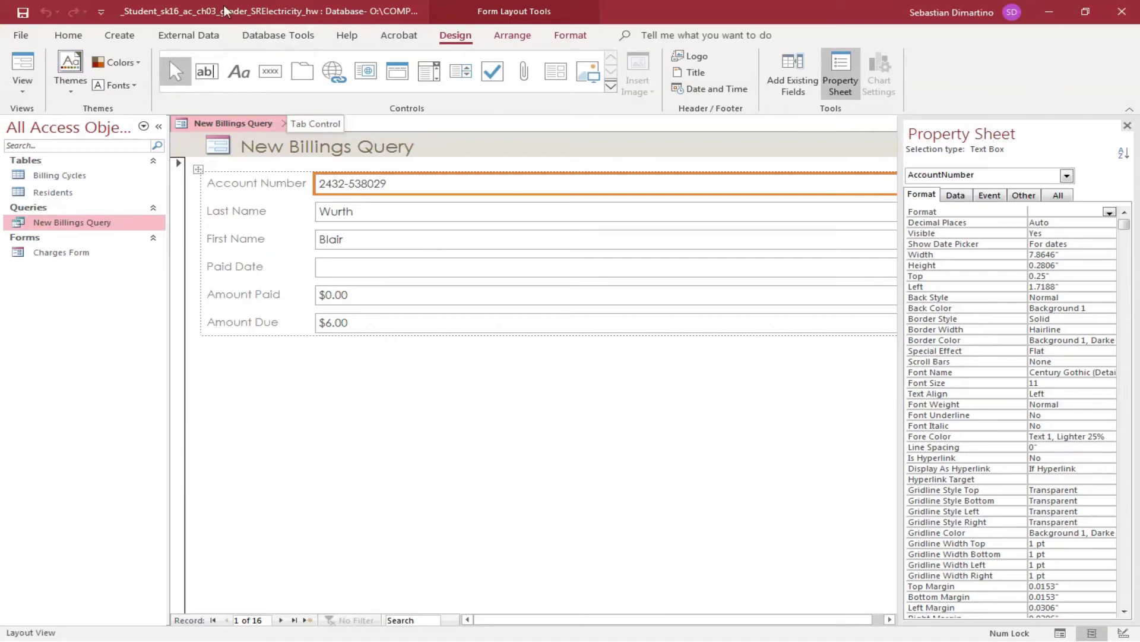
pyautogui.click(416, 147)
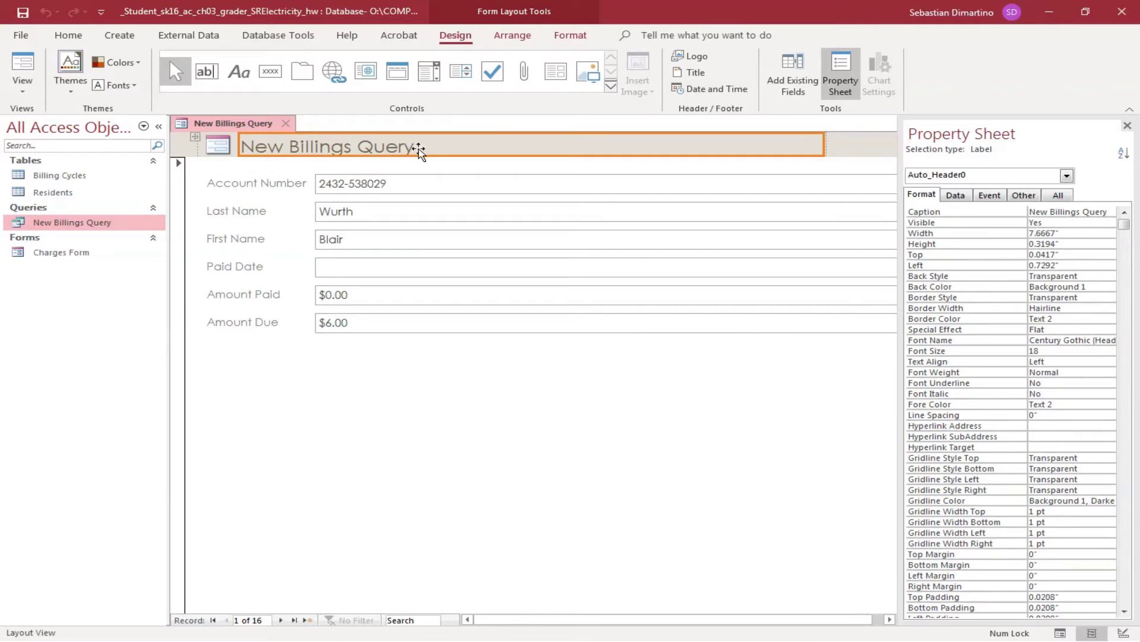
pyautogui.doubleClick(414, 147)
pyautogui.click(414, 147)
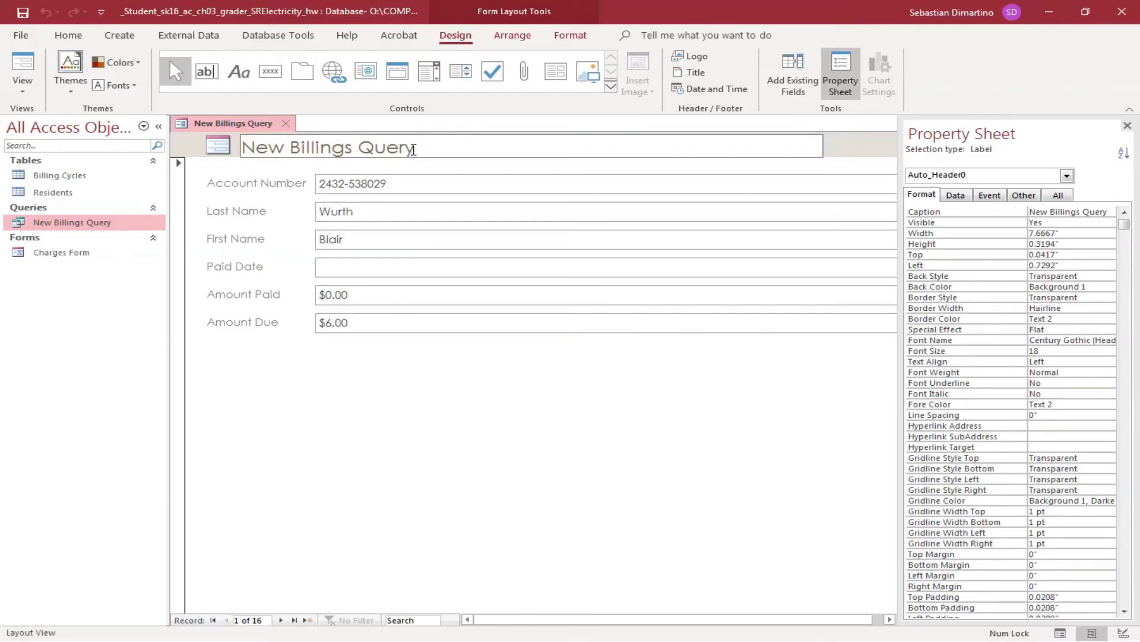
pyautogui.press('BackSpace')
pyautogui.press('BackSpace')
pyautogui.press('BackSpace')
pyautogui.press('BackSpace')
pyautogui.press('BackSpace')
pyautogui.press('BackSpace')
pyautogui.press('BackSpace')
pyautogui.press('BackSpace')
pyautogui.press('BackSpace')
pyautogui.press('BackSpace')
pyautogui.press('BackSpace')
pyautogui.press('BackSpace')
pyautogui.press('BackSpace')
pyautogui.press('BackSpace')
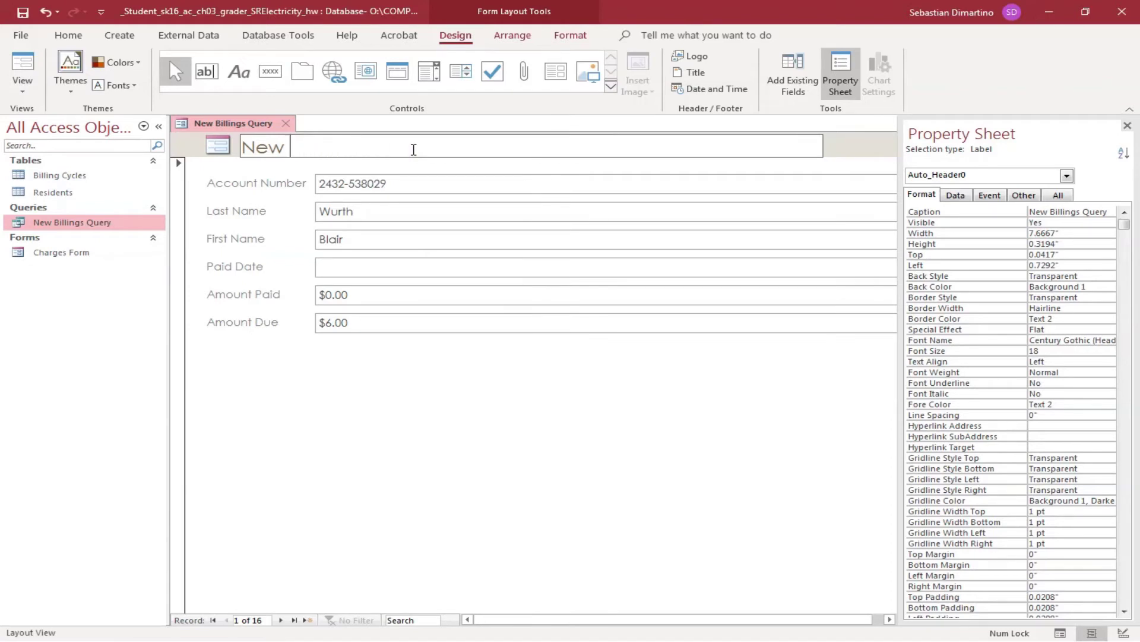
pyautogui.write('Payments Form')
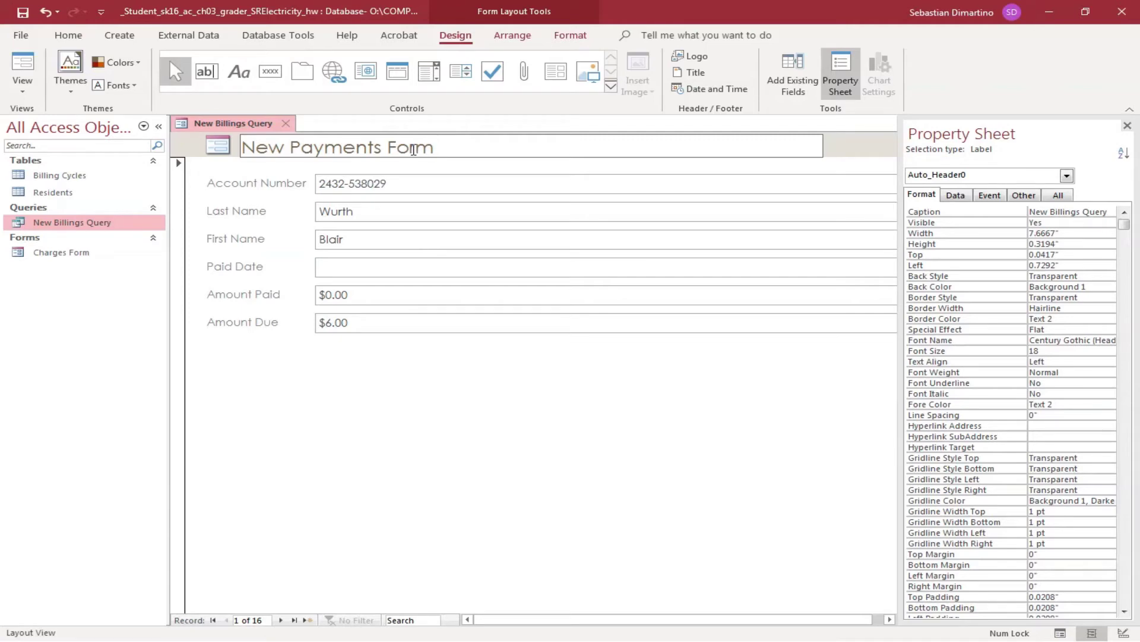
pyautogui.click(465, 184)
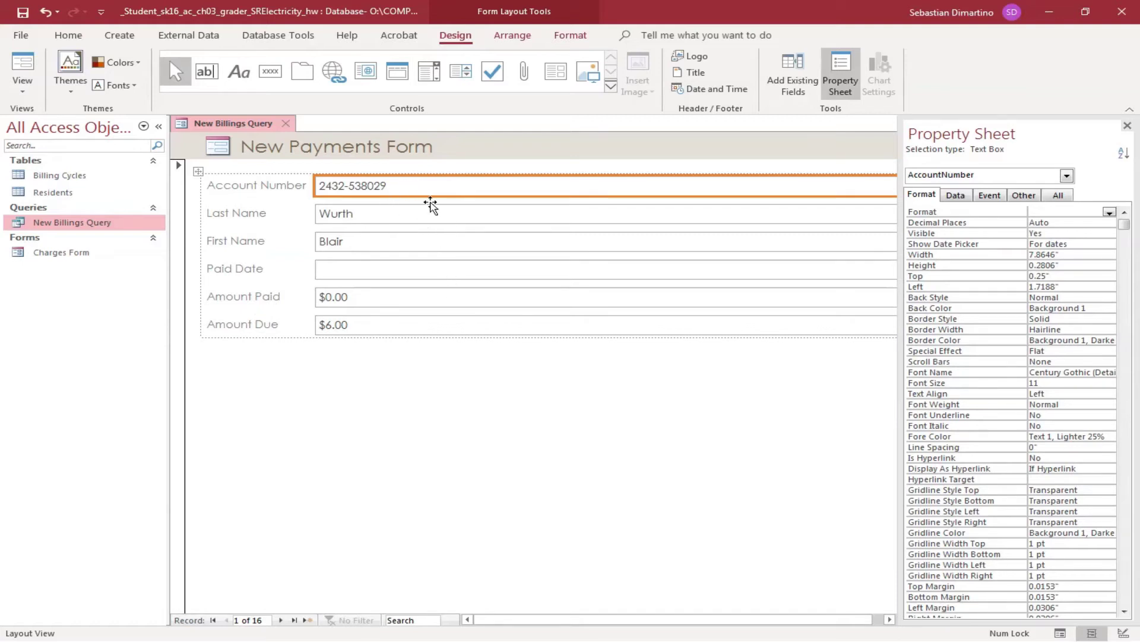
# Step: Set all six text boxes to a width of 4 inches, then save the form
pyautogui.keyDown('shift'); pyautogui.click(410, 218); pyautogui.keyUp('shift')
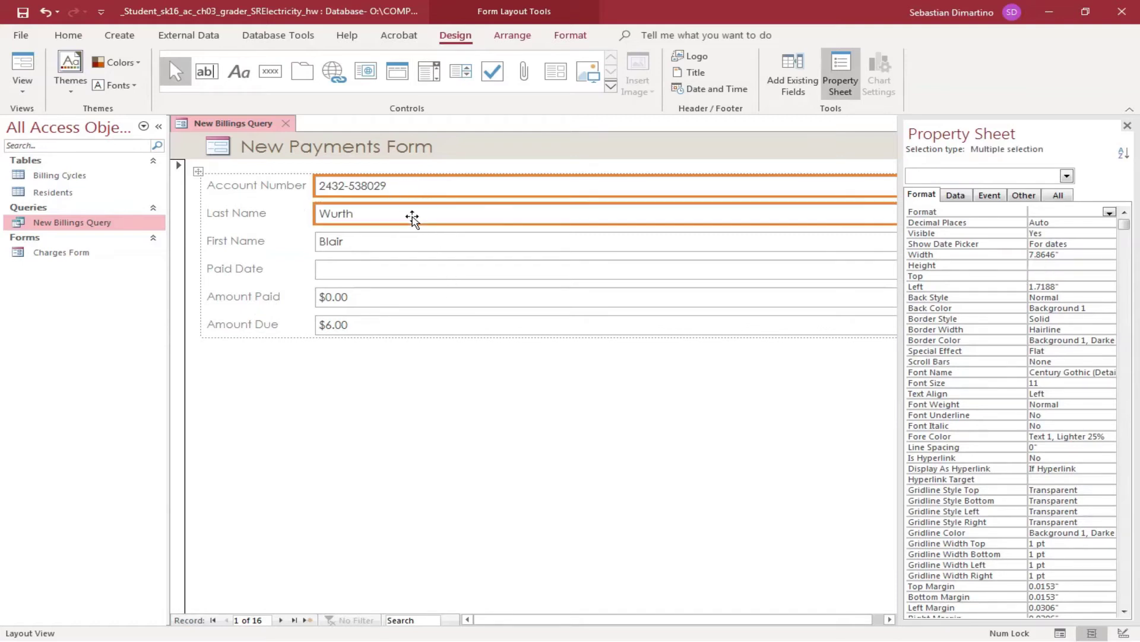
pyautogui.keyDown('shift'); pyautogui.click(403, 246); pyautogui.keyUp('shift')
pyautogui.keyDown('shift'); pyautogui.click(401, 272); pyautogui.keyUp('shift')
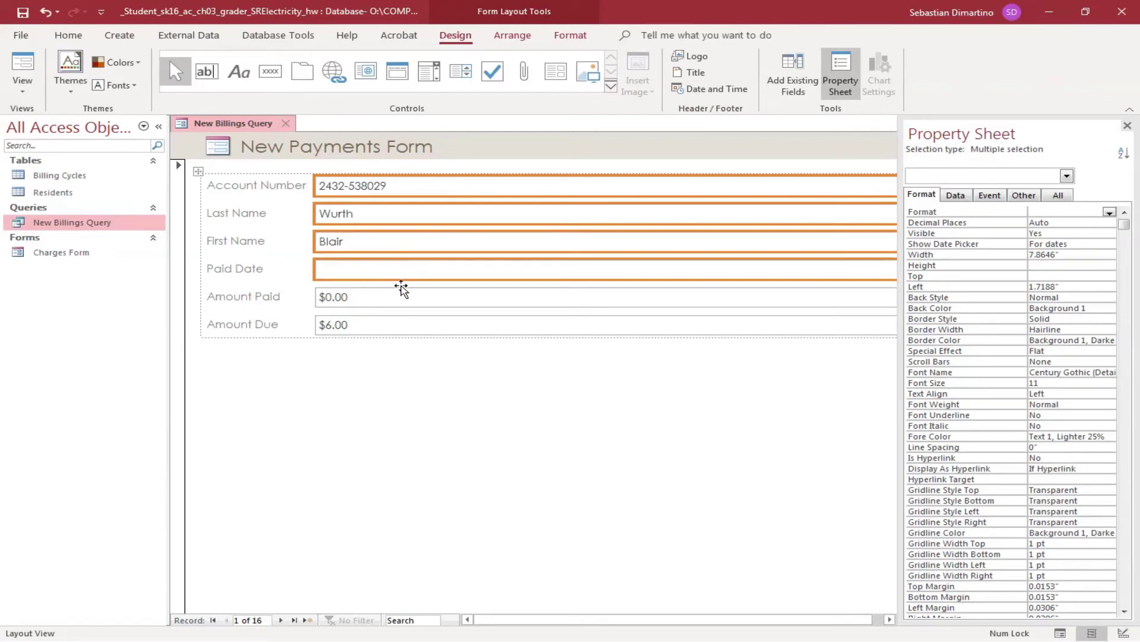
pyautogui.keyDown('shift'); pyautogui.click(396, 300); pyautogui.keyUp('shift')
pyautogui.keyDown('shift'); pyautogui.click(396, 327); pyautogui.keyUp('shift')
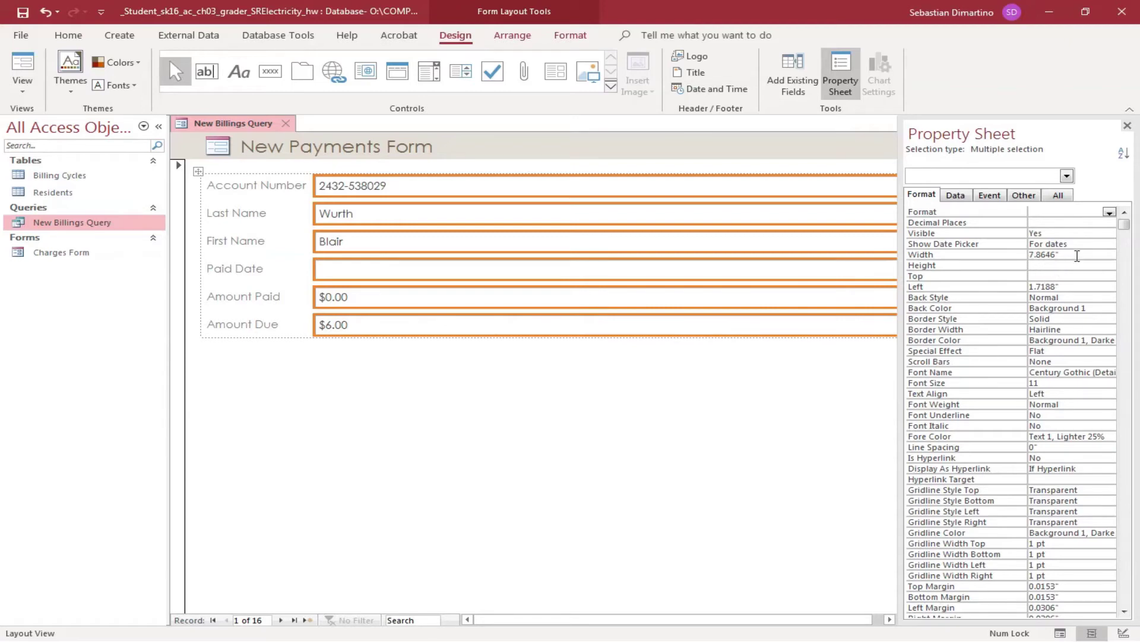
pyautogui.moveTo(1077, 255); pyautogui.dragTo(1014, 255)
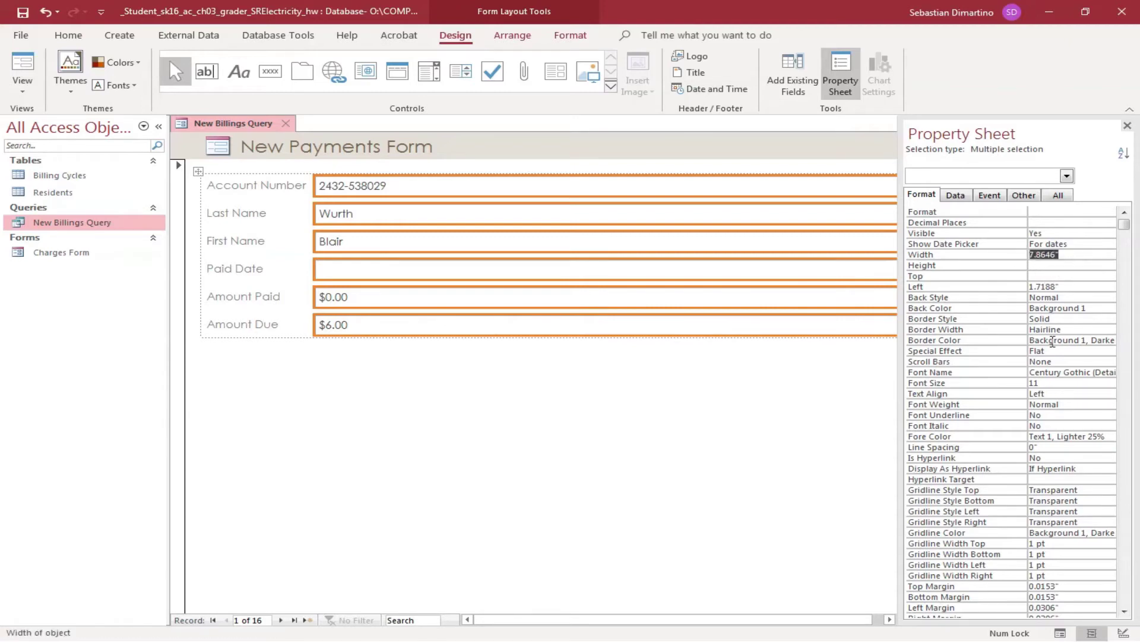
pyautogui.write('4')
pyautogui.press('Return')
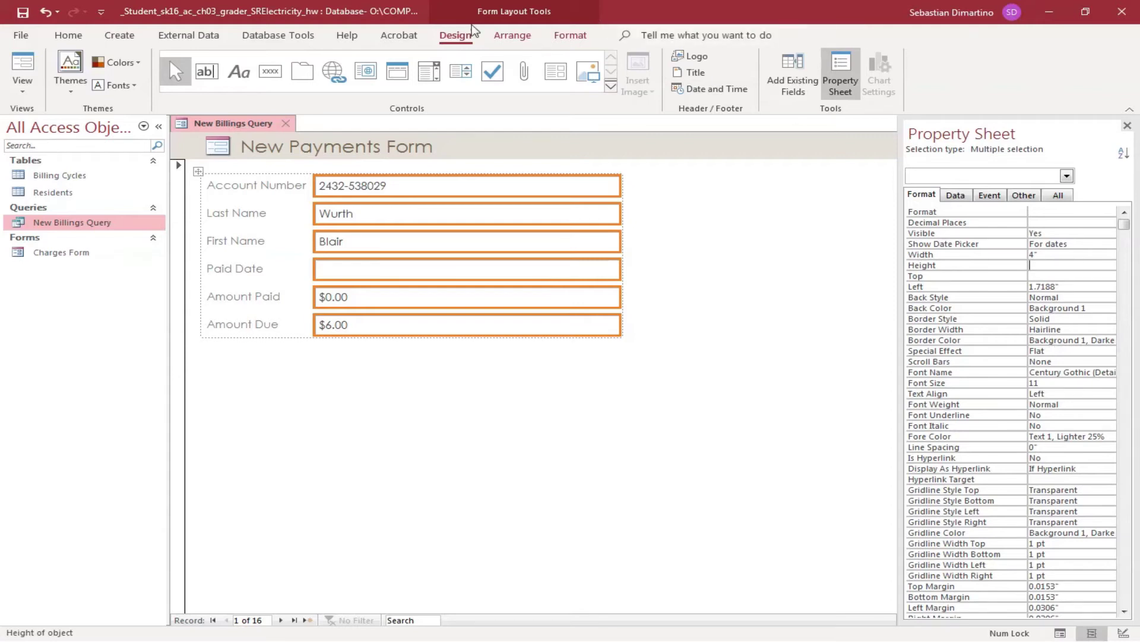
pyautogui.click(23, 12)
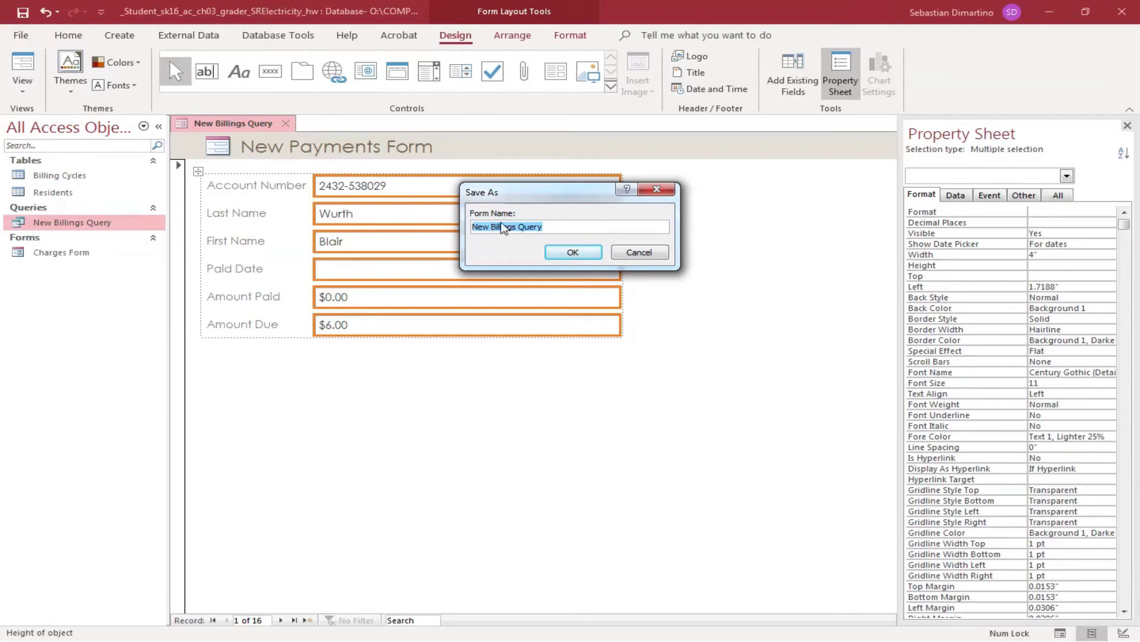
# Step: Name the form 'New Payments Form' in Save As, then close it
pyautogui.moveTo(491, 226); pyautogui.dragTo(565, 226)
pyautogui.write('P')
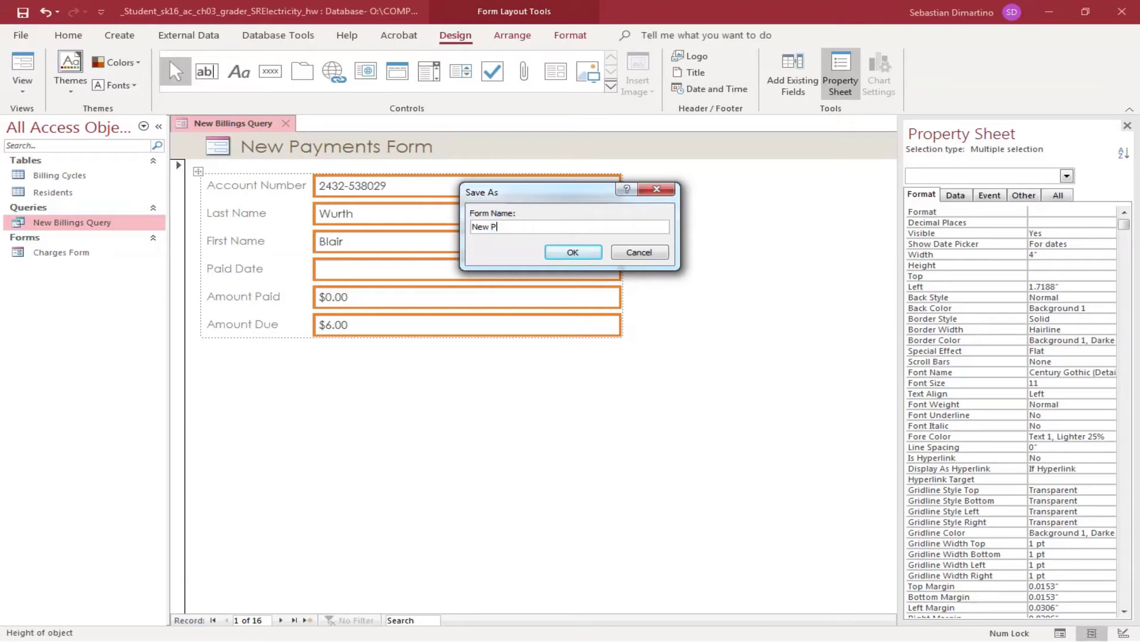
pyautogui.write('ayments Form')
pyautogui.click(572, 252)
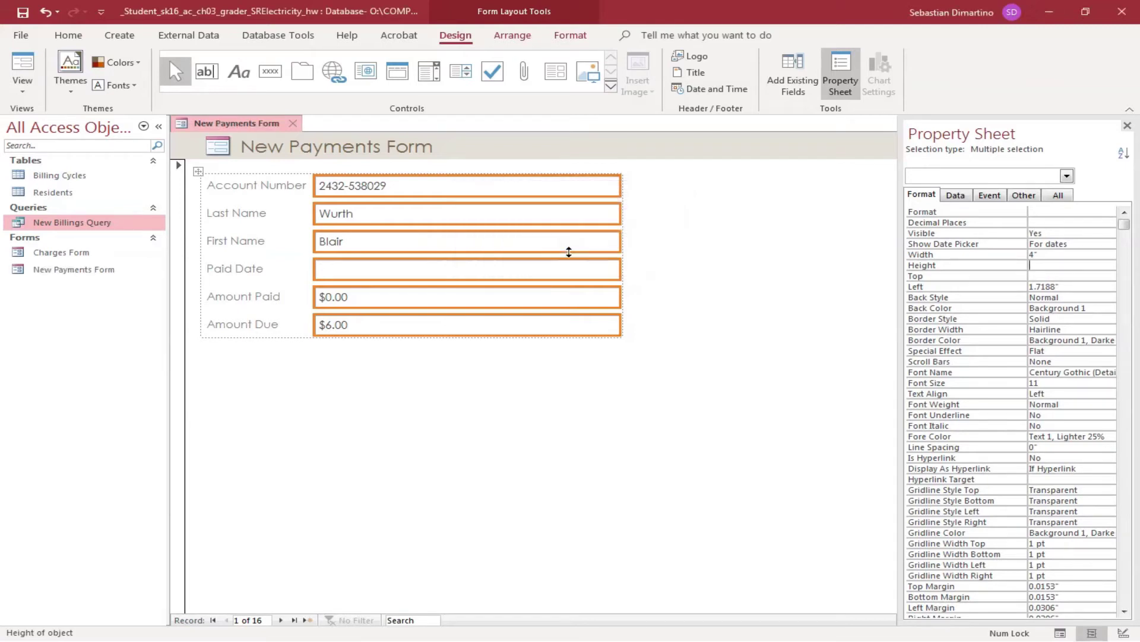
pyautogui.click(293, 123)
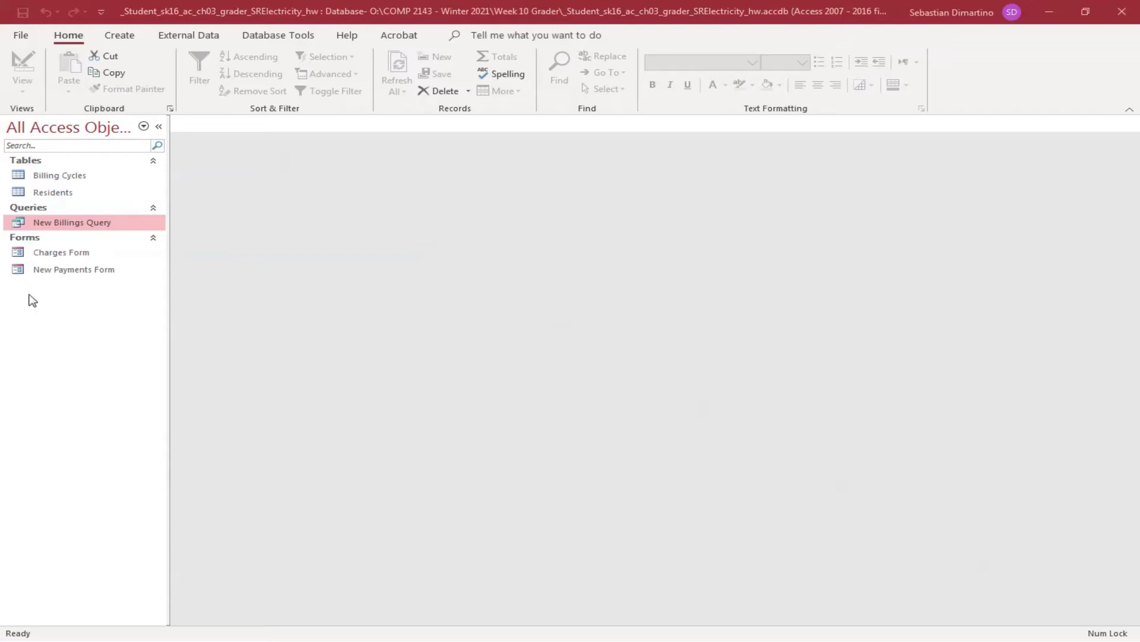
# Step: Build a form from the Residents table, with a billing-records subform below
pyautogui.click(70, 200)
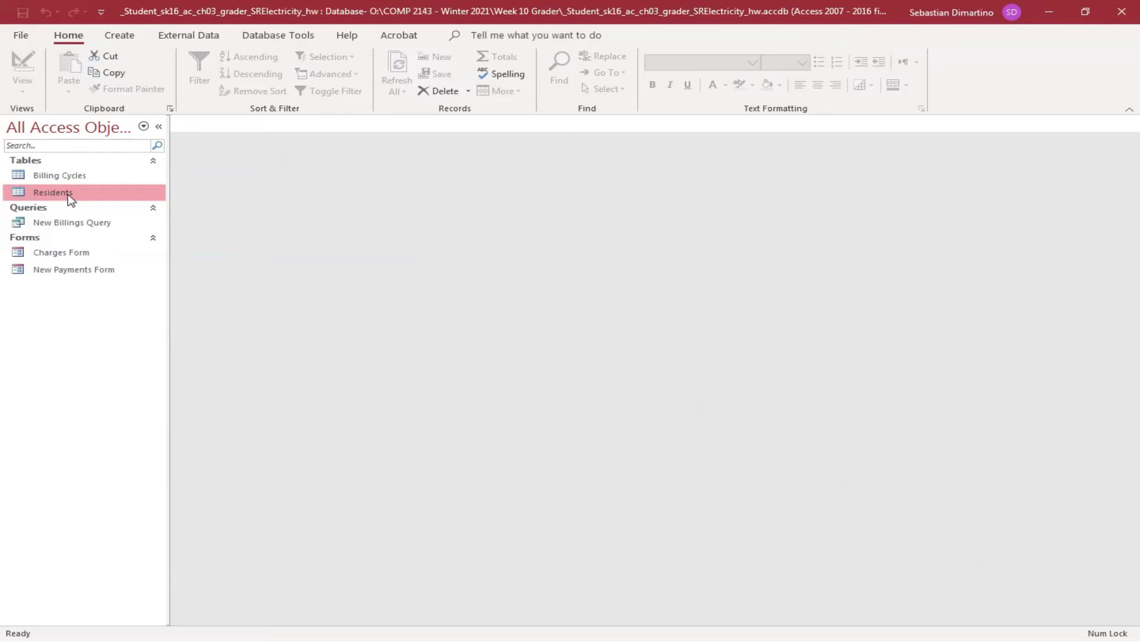
pyautogui.click(131, 36)
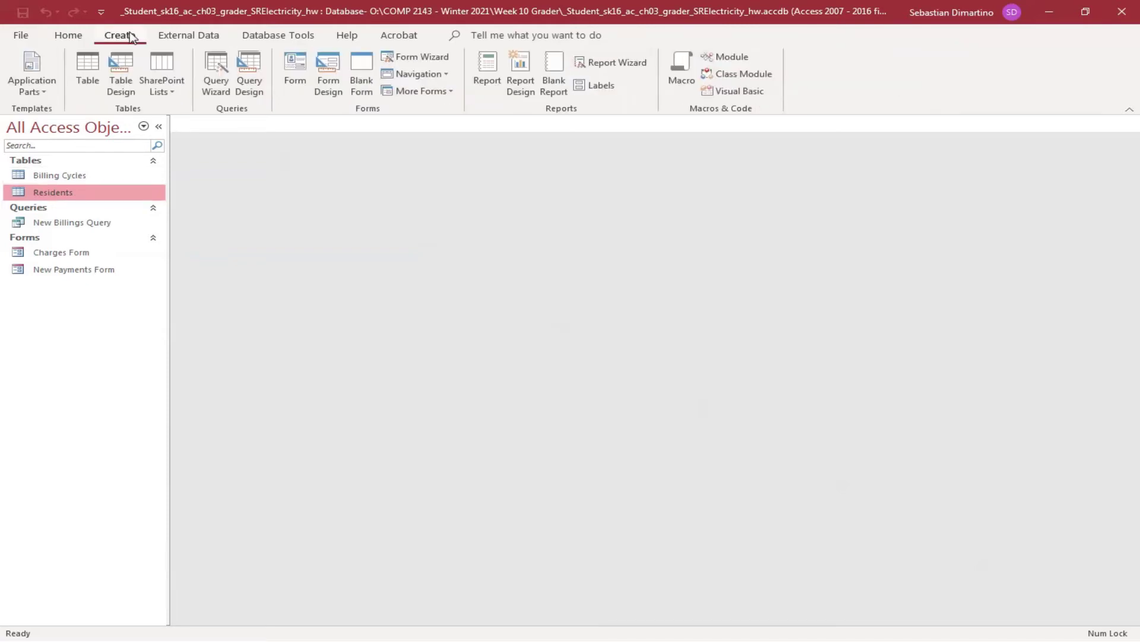
pyautogui.click(296, 77)
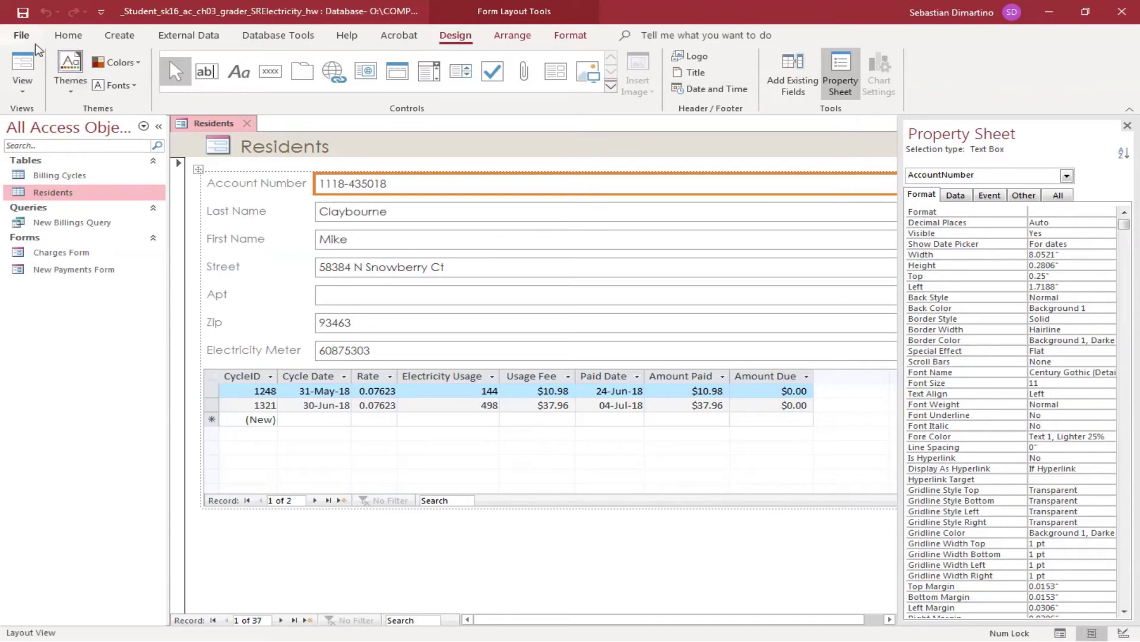
# Step: Save the new form under the name 'Residents Form'
pyautogui.click(24, 13)
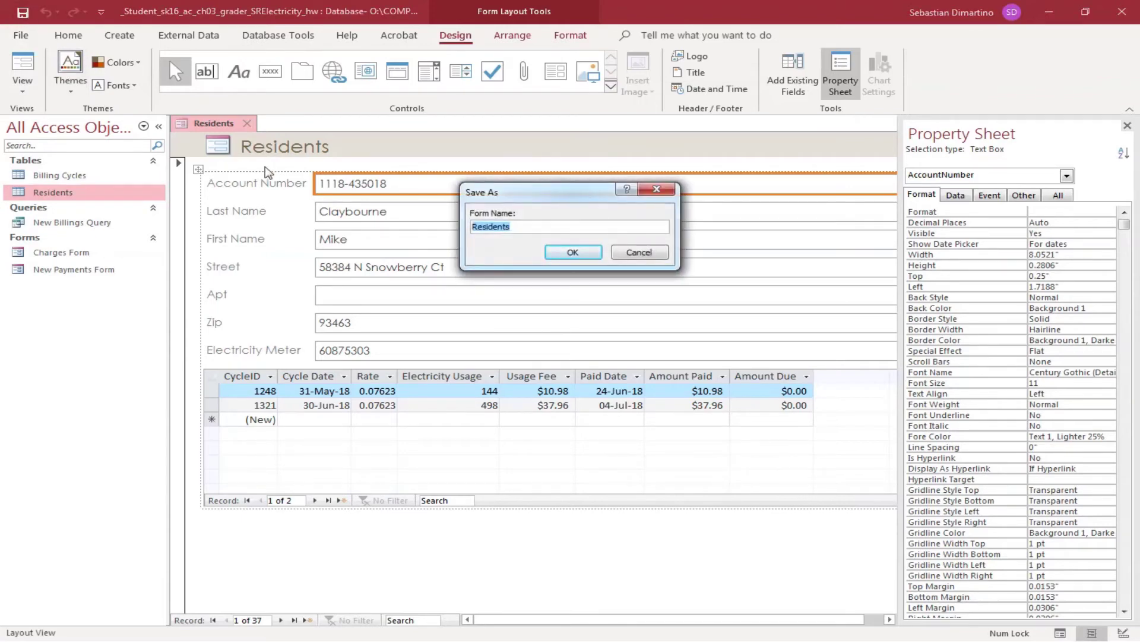
pyautogui.press('End')
pyautogui.write('Form')
pyautogui.click(573, 252)
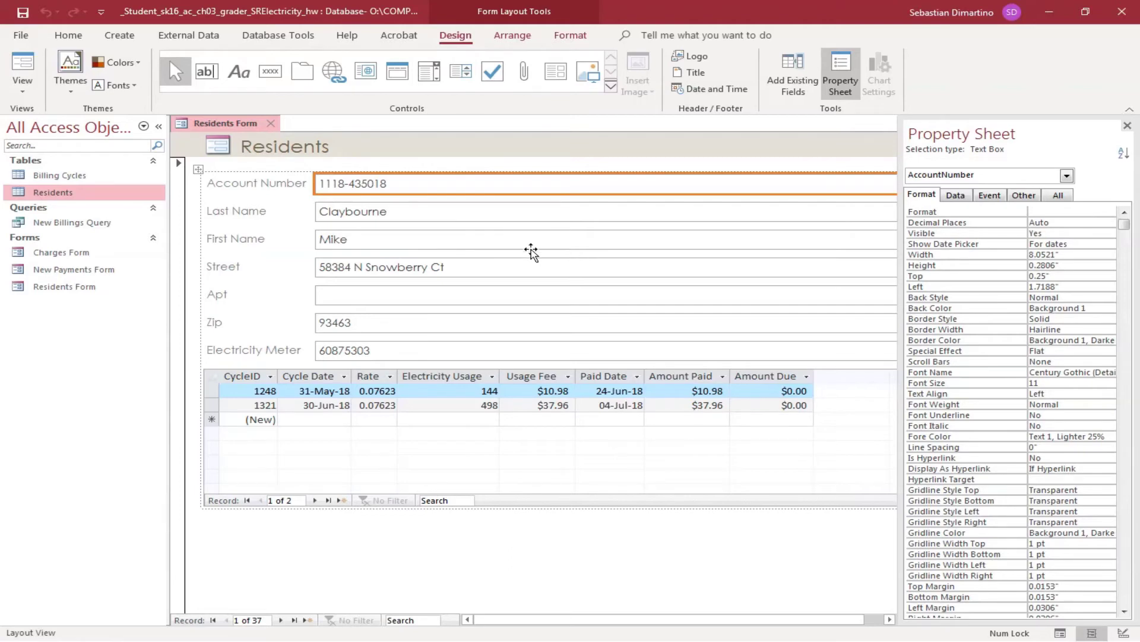
pyautogui.click(225, 149)
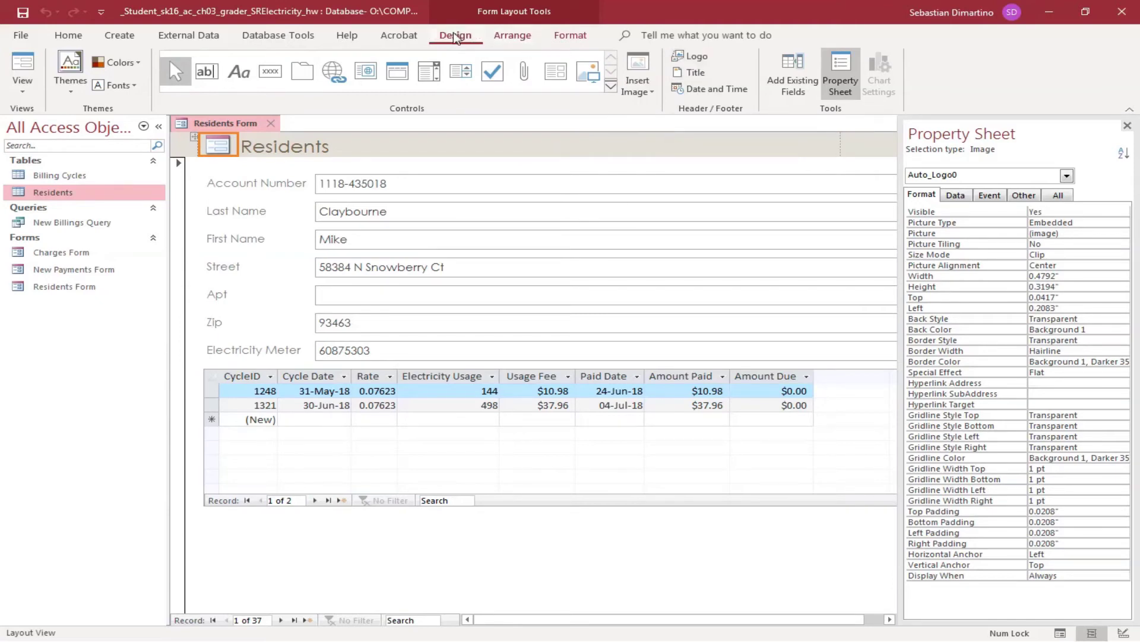
# Step: Insert the City Hall picture as the form header's logo
pyautogui.click(700, 57)
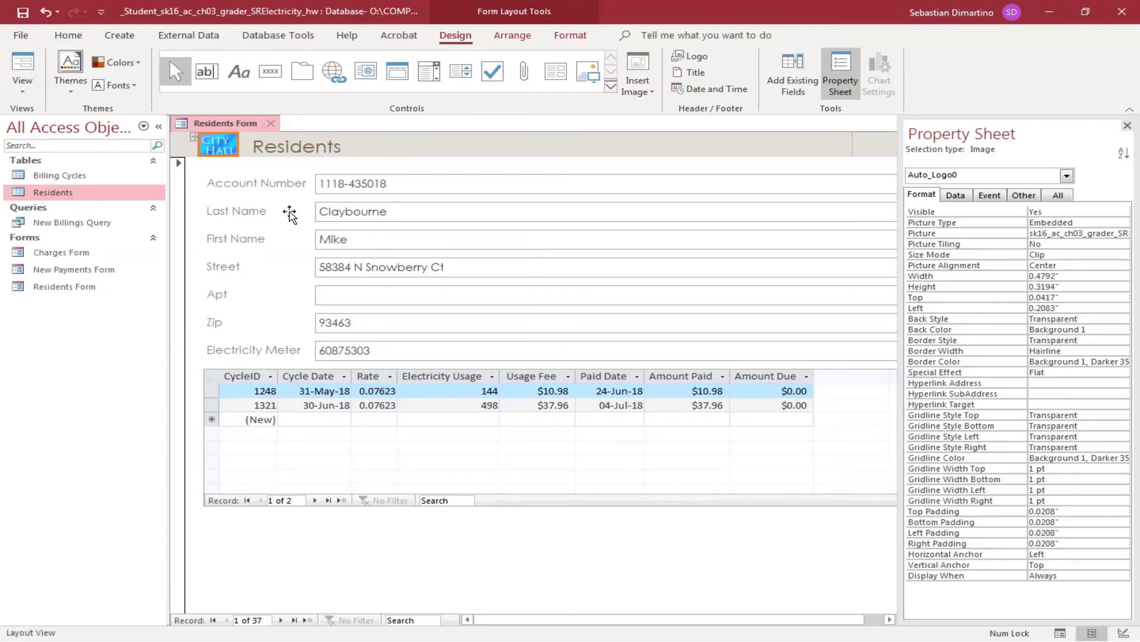
pyautogui.click(368, 323)
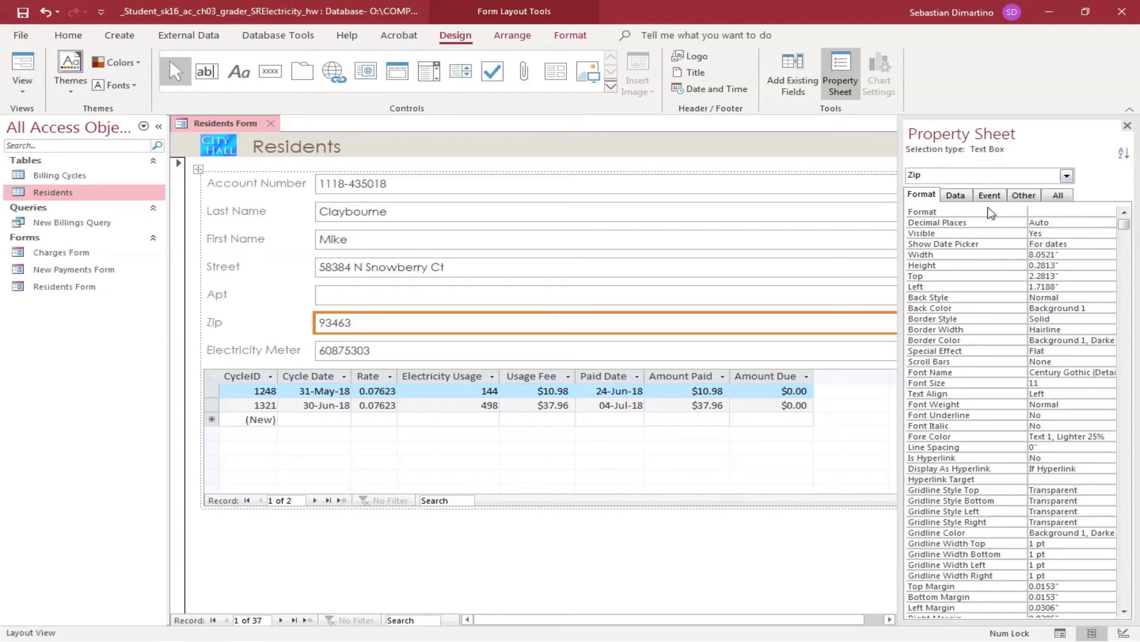
# Step: Give the Zip field the Zip Code input mask 00000\-9999 and close the Property Sheet
pyautogui.click(956, 196)
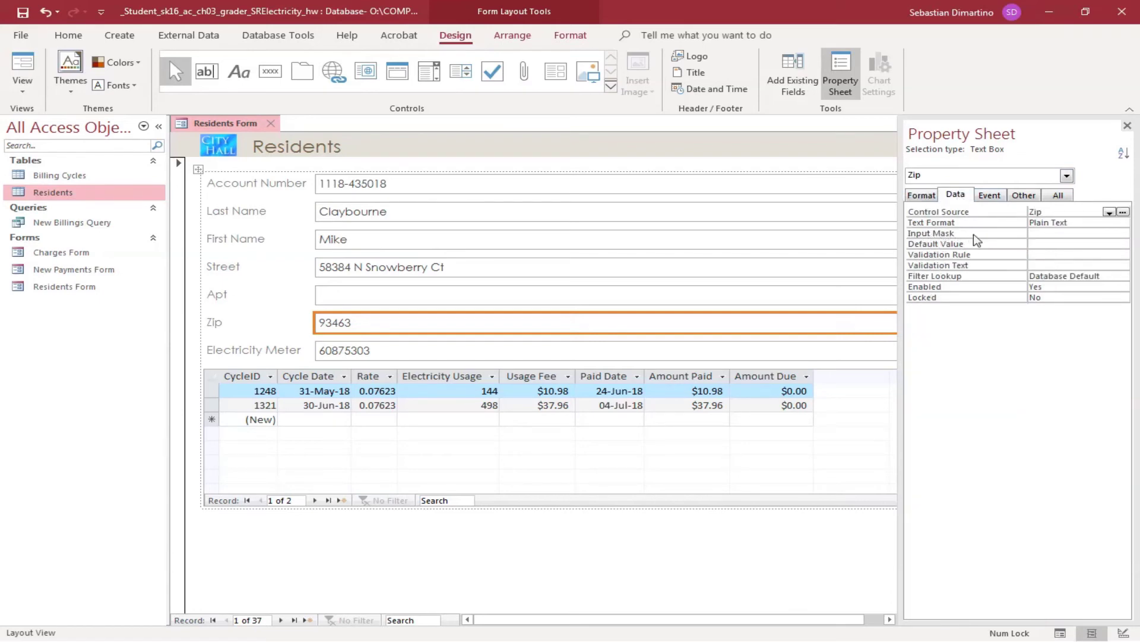
pyautogui.click(1117, 234)
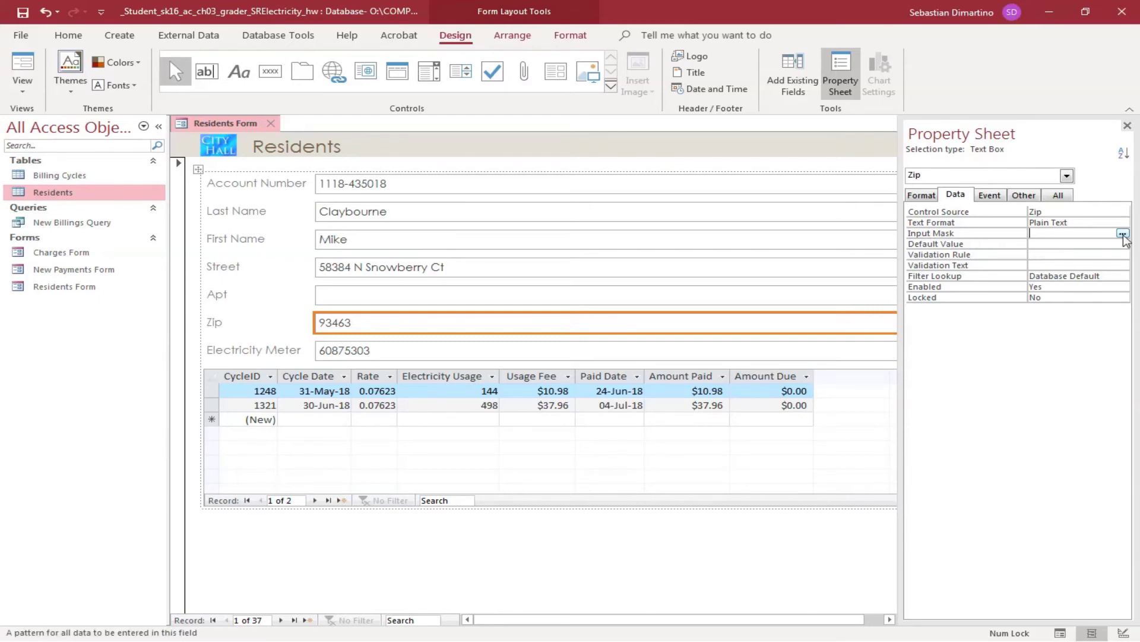
pyautogui.click(1123, 235)
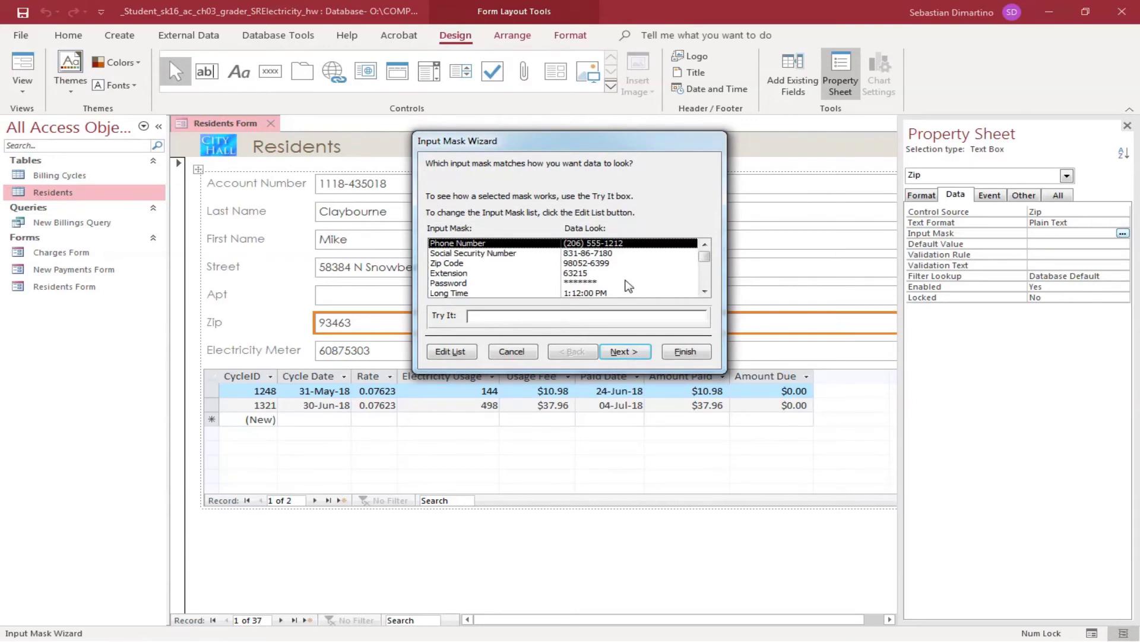
pyautogui.click(592, 264)
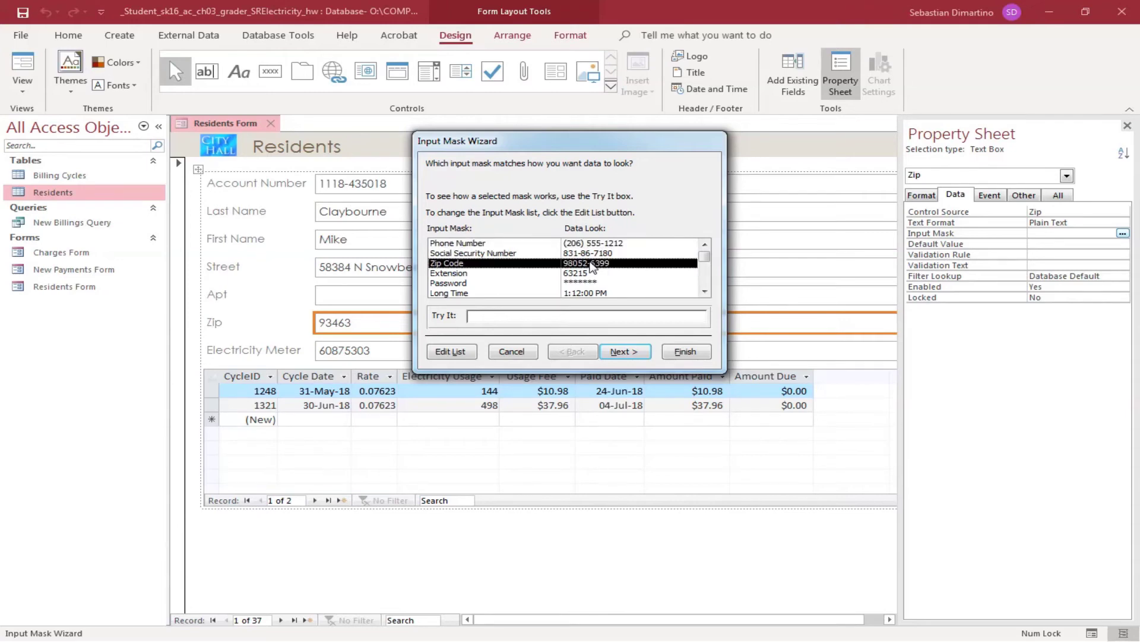
pyautogui.click(624, 352)
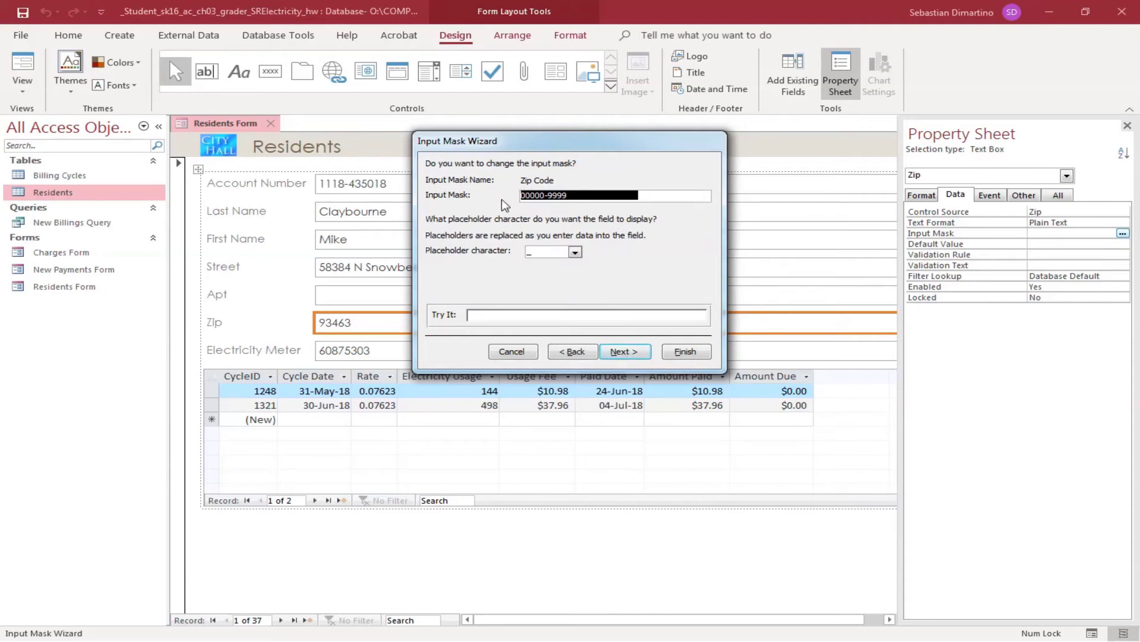
pyautogui.click(636, 354)
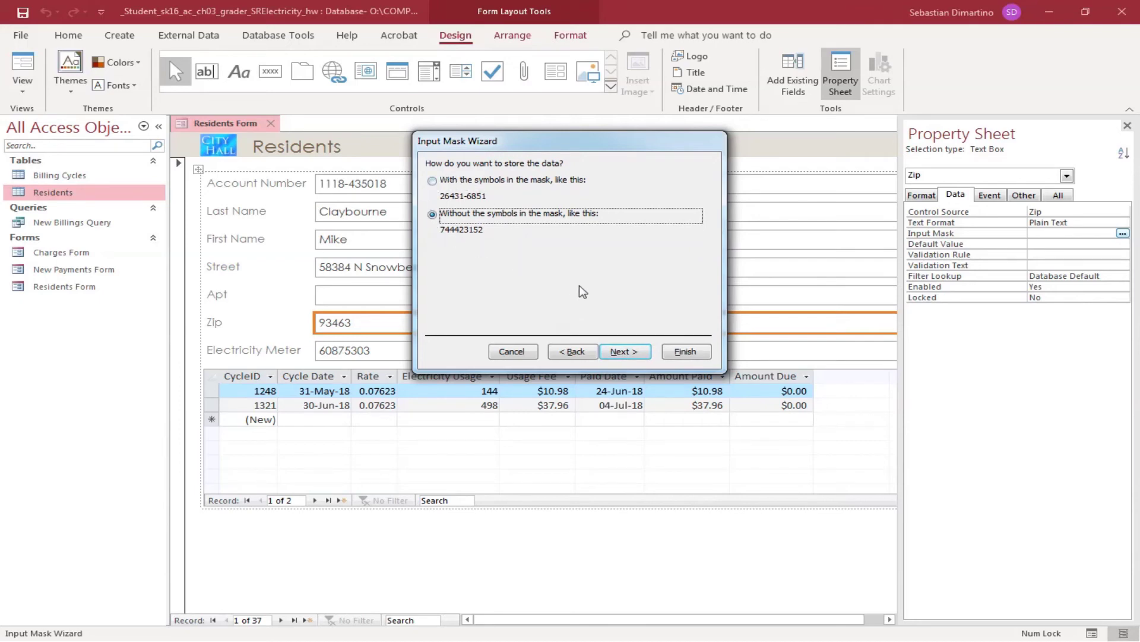
pyautogui.click(631, 353)
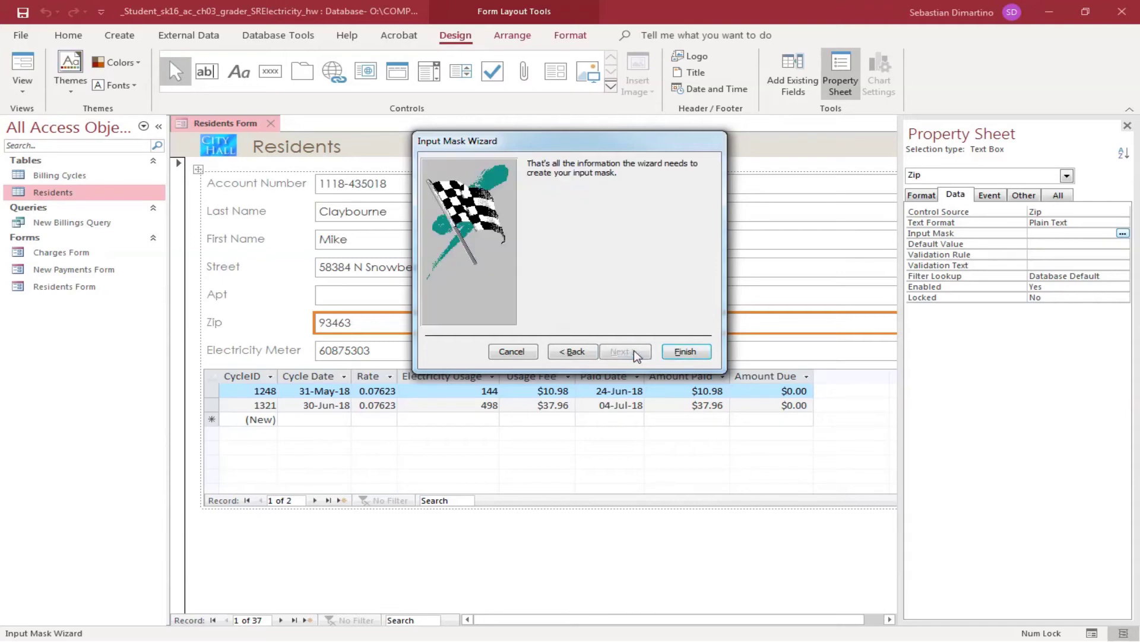
pyautogui.click(695, 353)
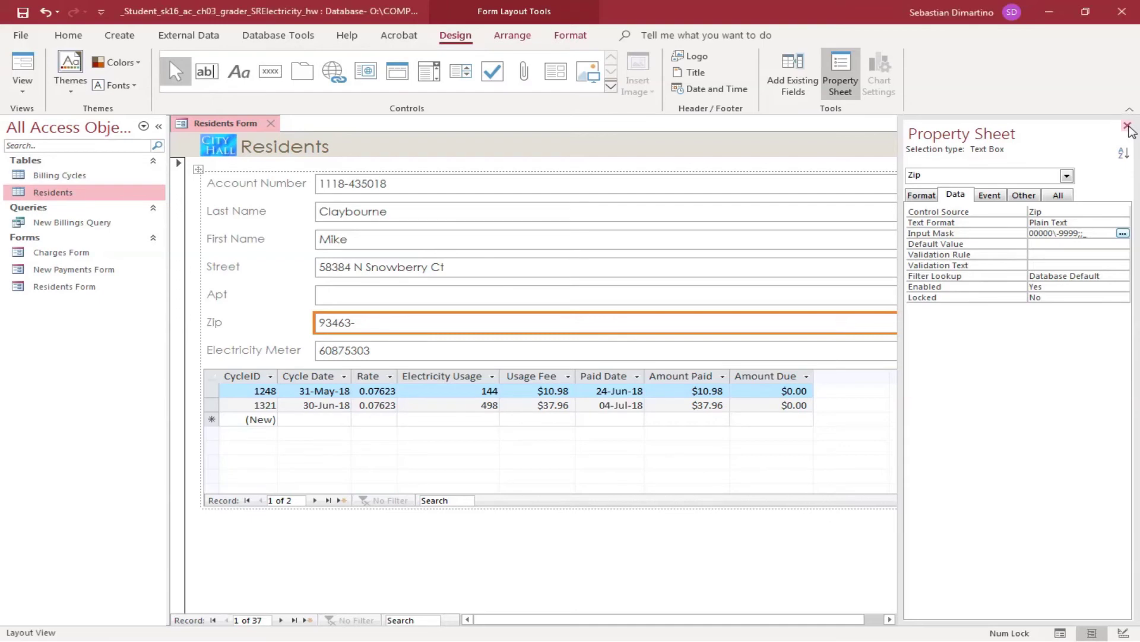
pyautogui.click(1128, 127)
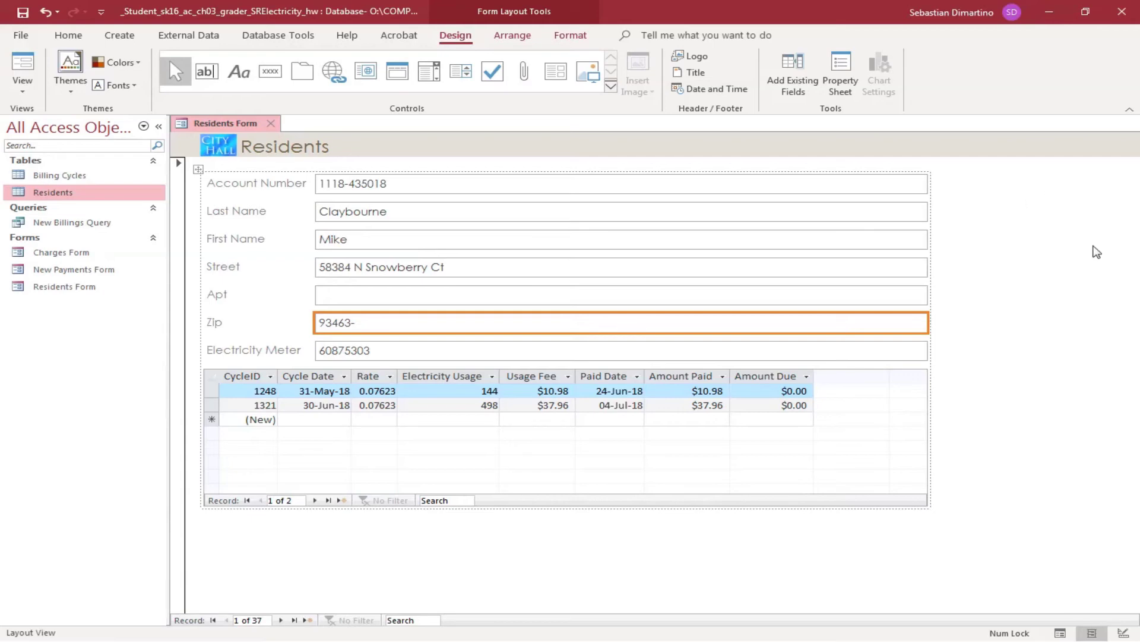
# Step: Insert three empty columns to the right of the form layout and narrow the Navigation Pane
pyautogui.click(516, 38)
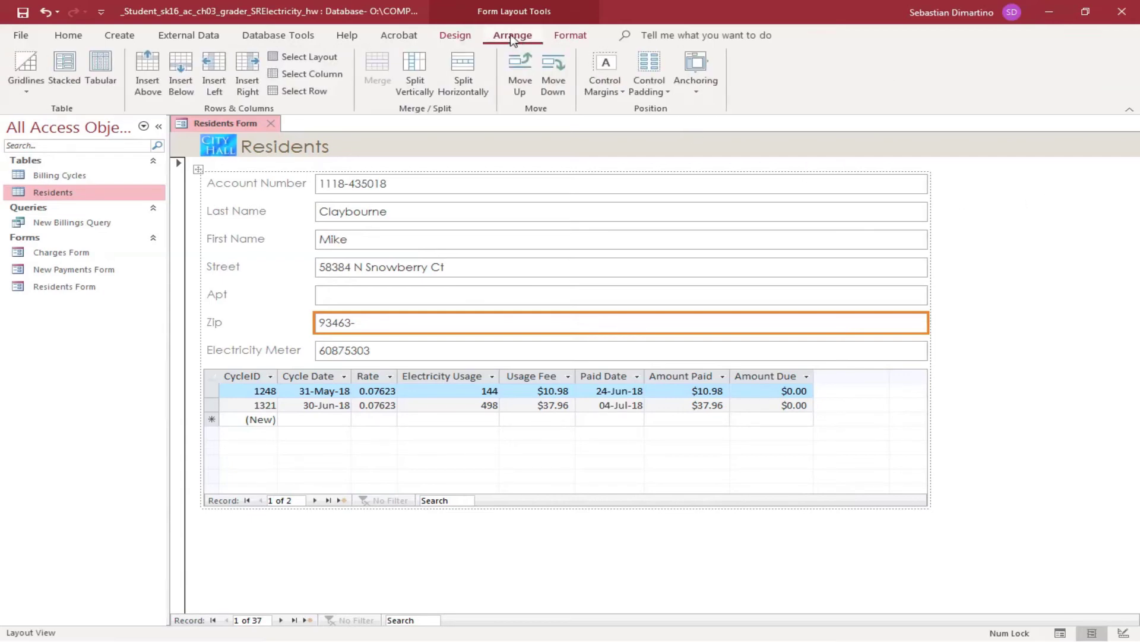
pyautogui.click(253, 60)
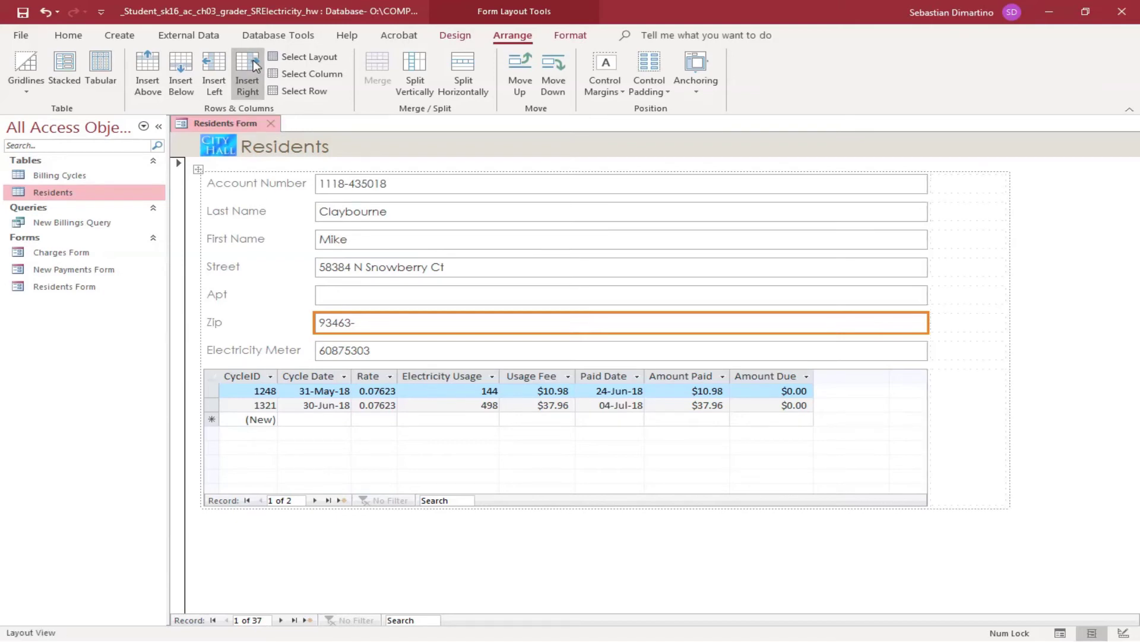
pyautogui.click(253, 59)
pyautogui.click(253, 59)
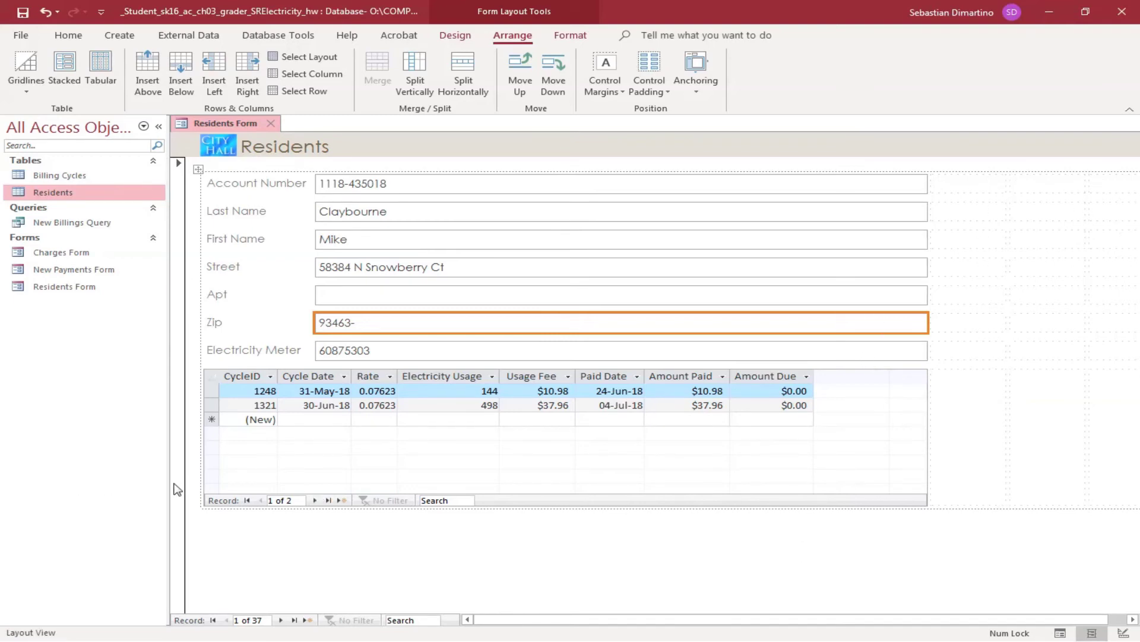
pyautogui.moveTo(169, 485); pyautogui.dragTo(146, 490)
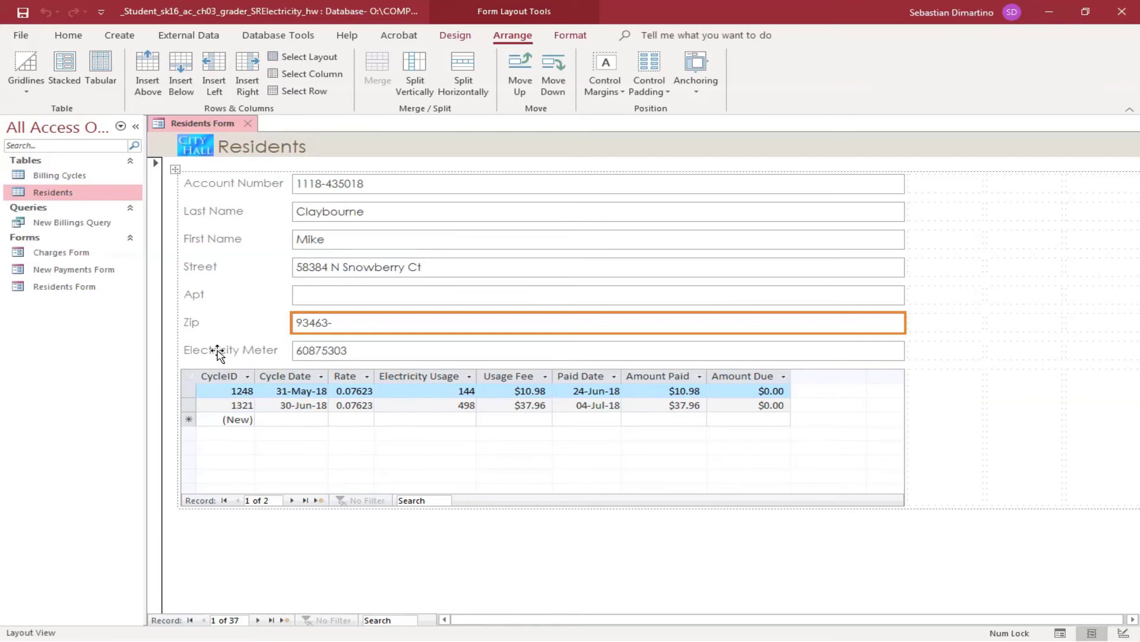
# Step: Move the Electricity Meter label and number into the new column beside Account Number
pyautogui.moveTo(217, 352); pyautogui.dragTo(914, 193)
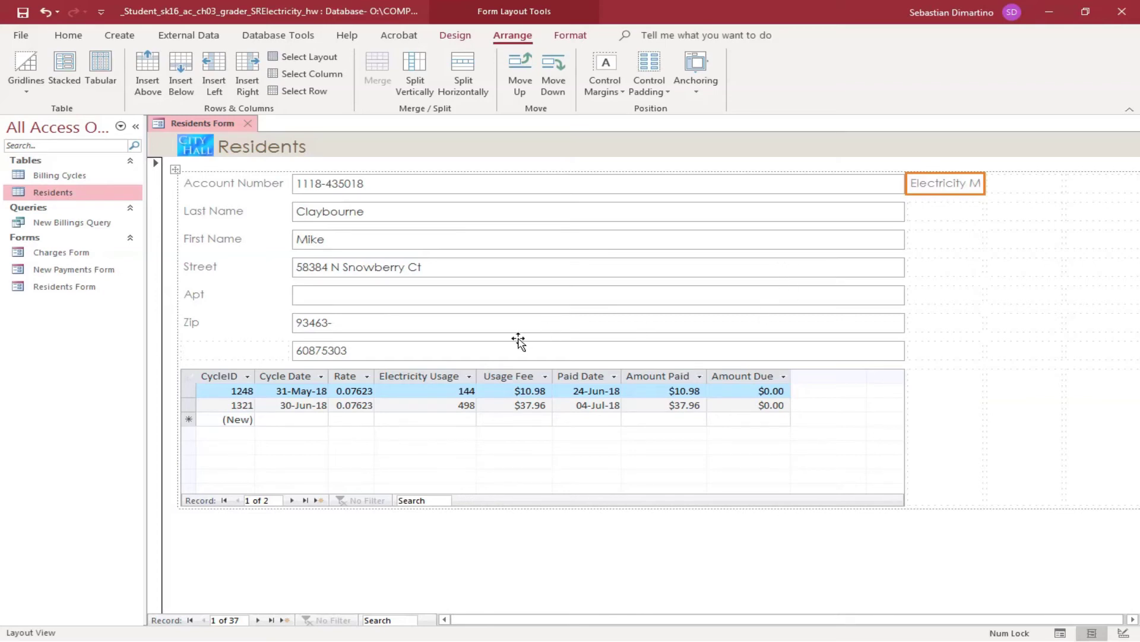
pyautogui.moveTo(361, 352); pyautogui.dragTo(1013, 186)
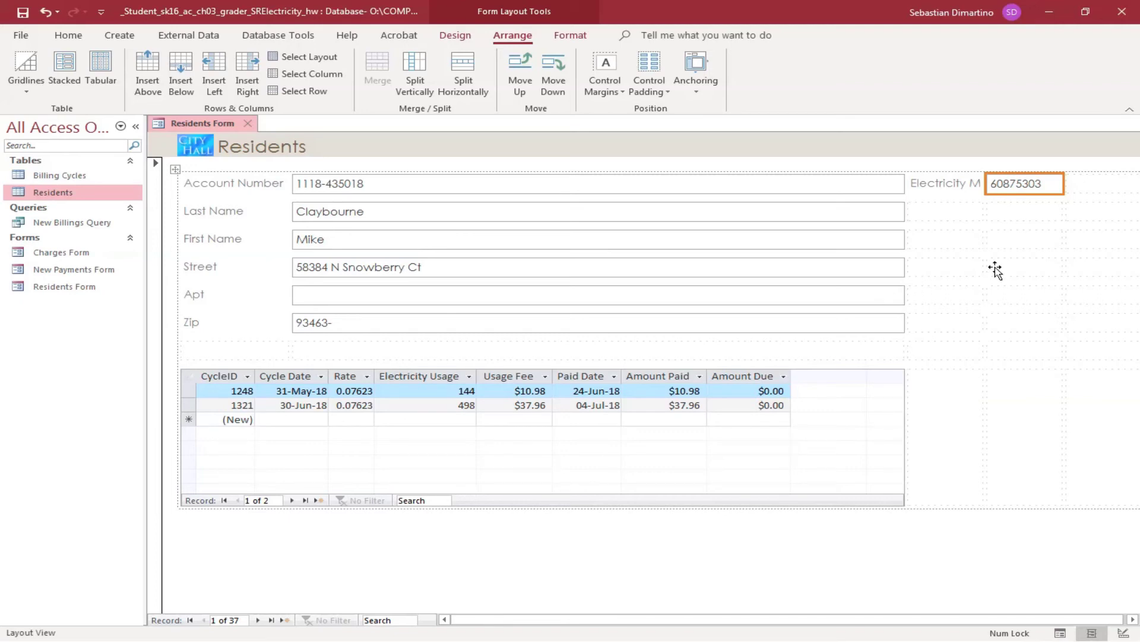
pyautogui.click(961, 182)
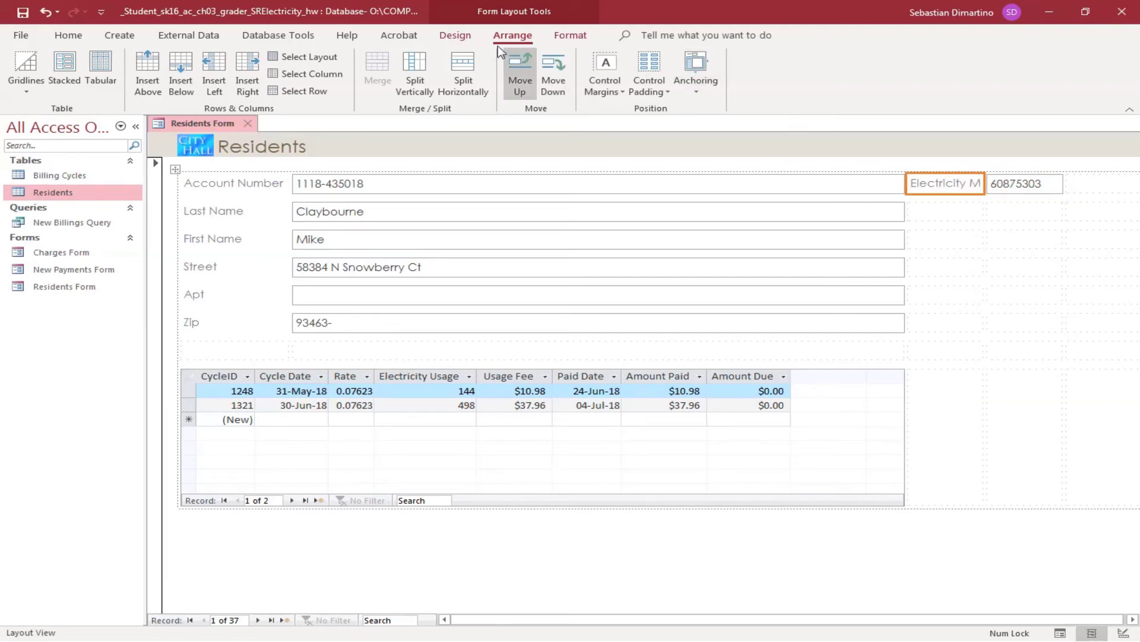
# Step: Set the Electricity Meter label's Width to 1.5" in the Property Sheet's Format properties
pyautogui.click(455, 35)
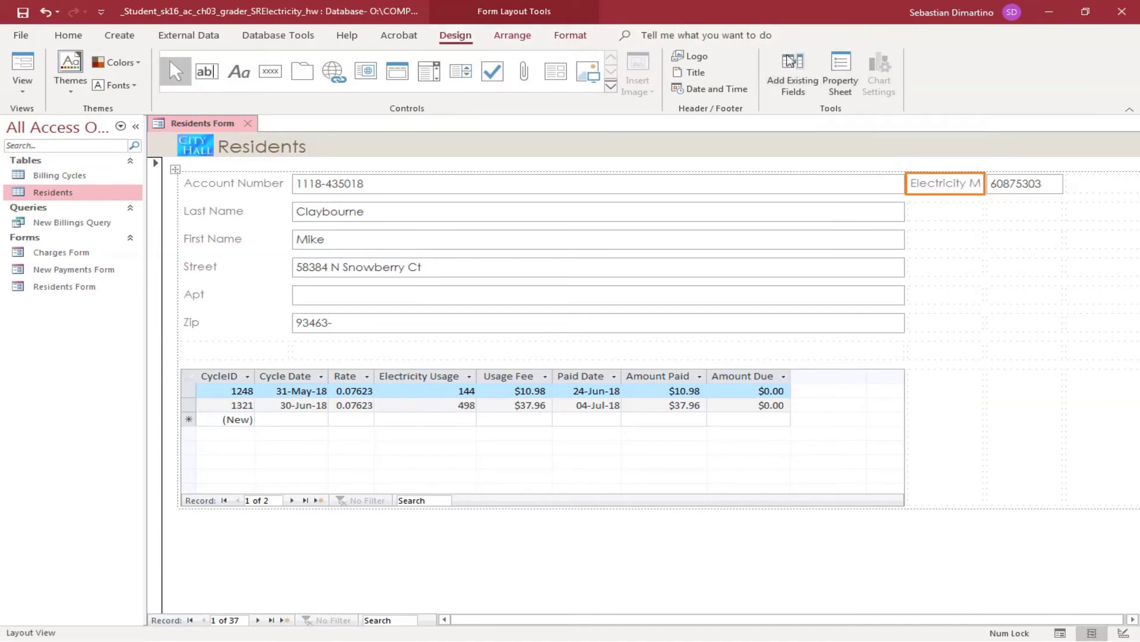
pyautogui.click(840, 67)
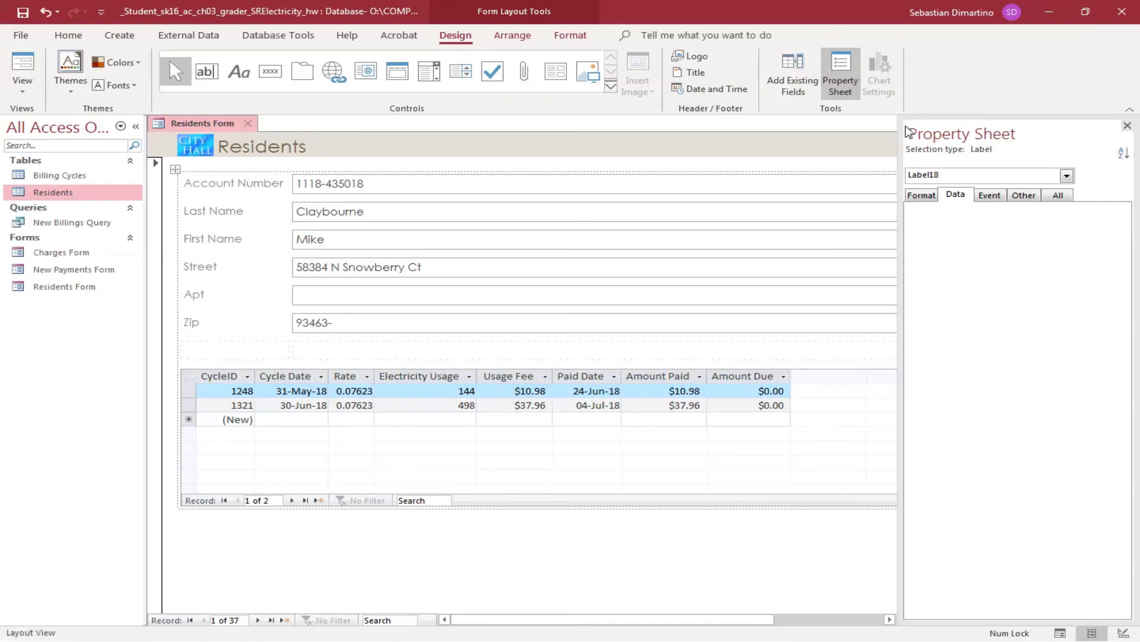
pyautogui.click(931, 196)
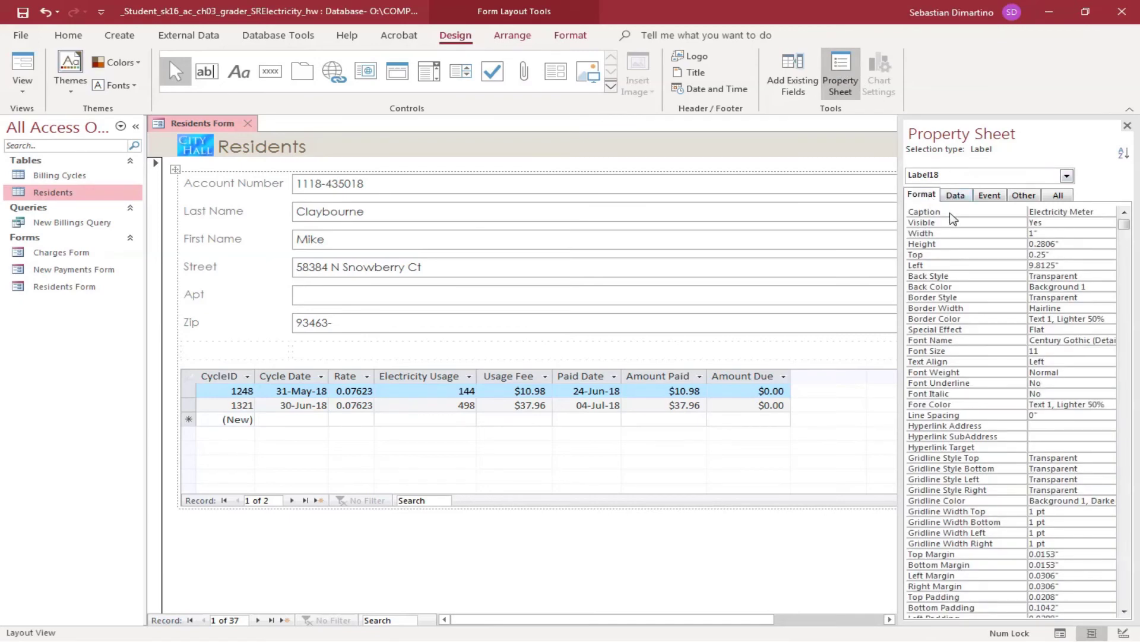
pyautogui.click(1051, 232)
pyautogui.press('BackSpace')
pyautogui.press('Return')
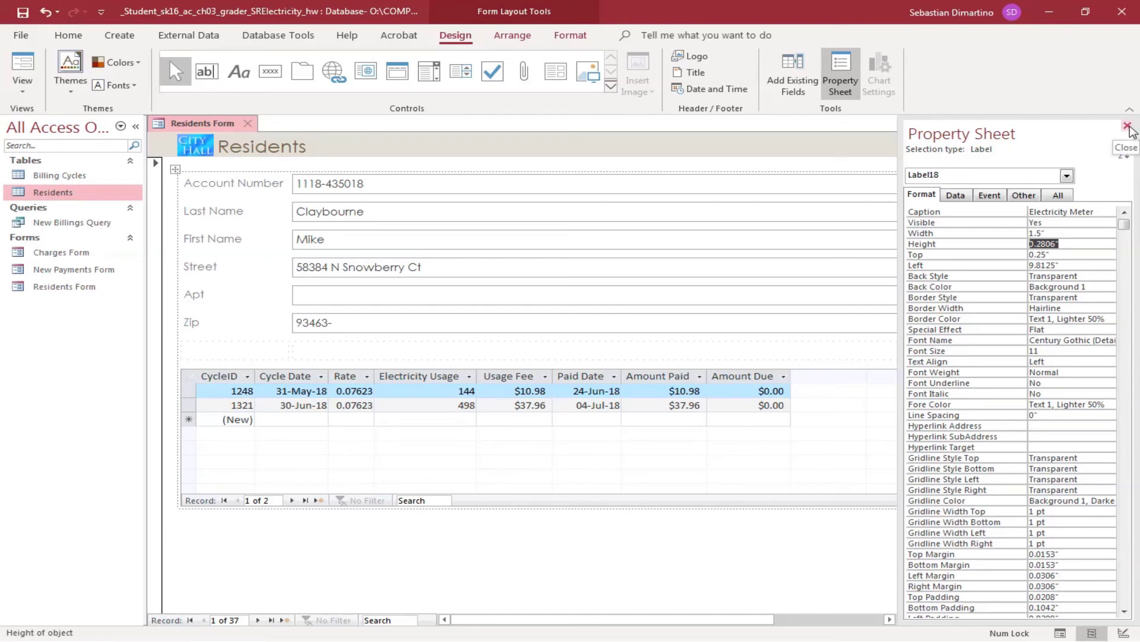
pyautogui.click(1127, 126)
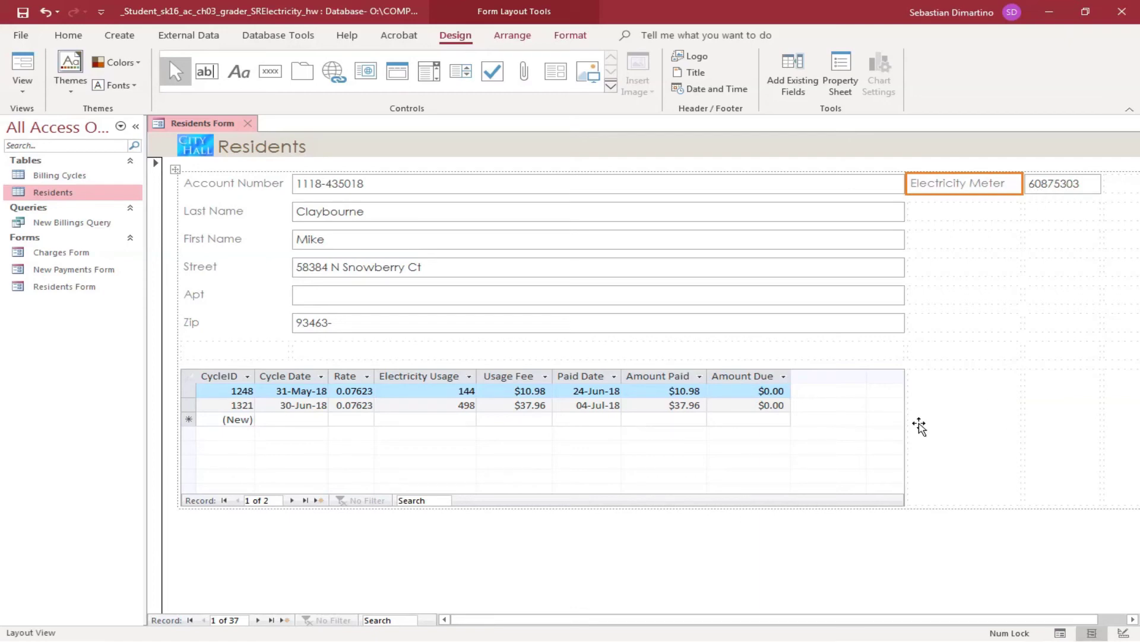
# Step: Select the payments subform with the three empty cells to its right and merge them
pyautogui.click(872, 402)
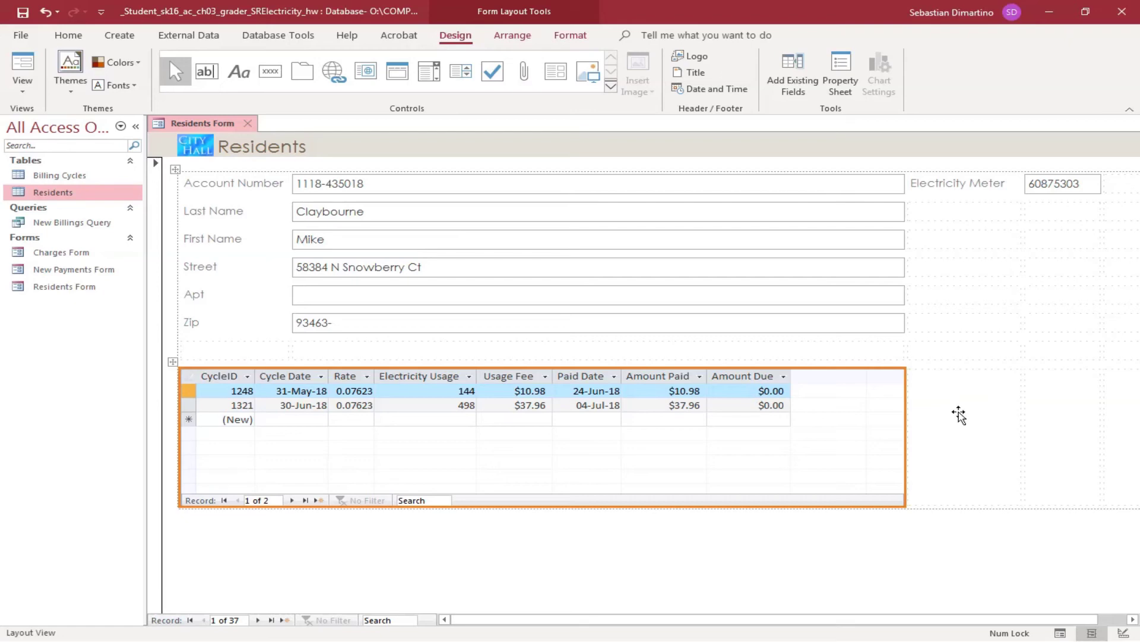
pyautogui.keyDown('shift'); pyautogui.click(969, 409); pyautogui.keyUp('shift')
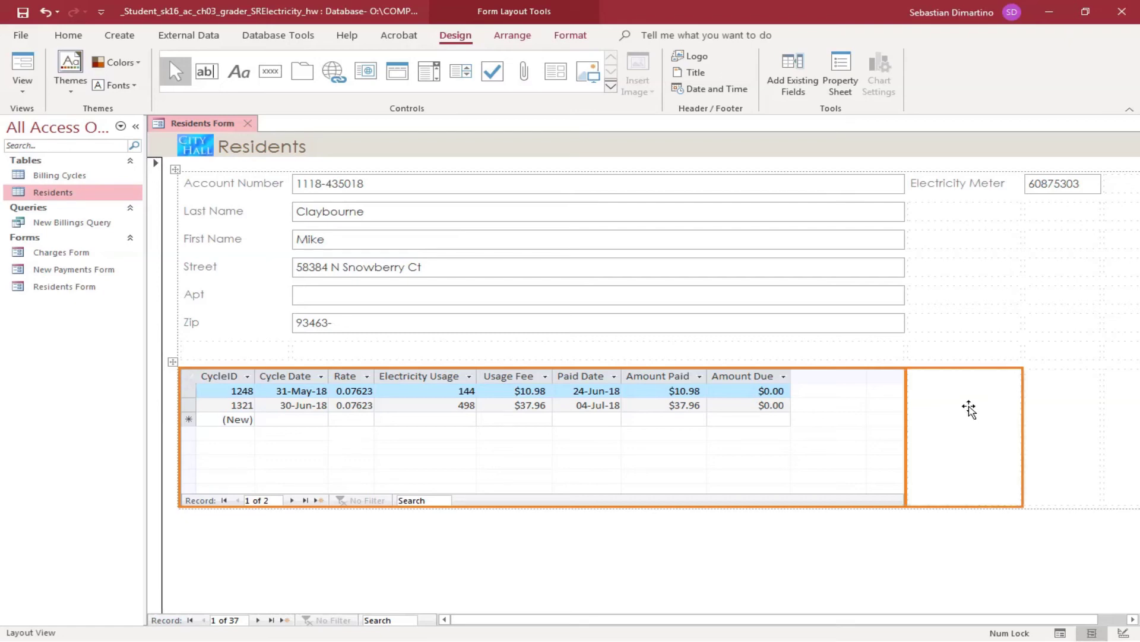
pyautogui.keyDown('shift'); pyautogui.click(1077, 409); pyautogui.keyUp('shift')
pyautogui.keyDown('shift'); pyautogui.click(1111, 410); pyautogui.keyUp('shift')
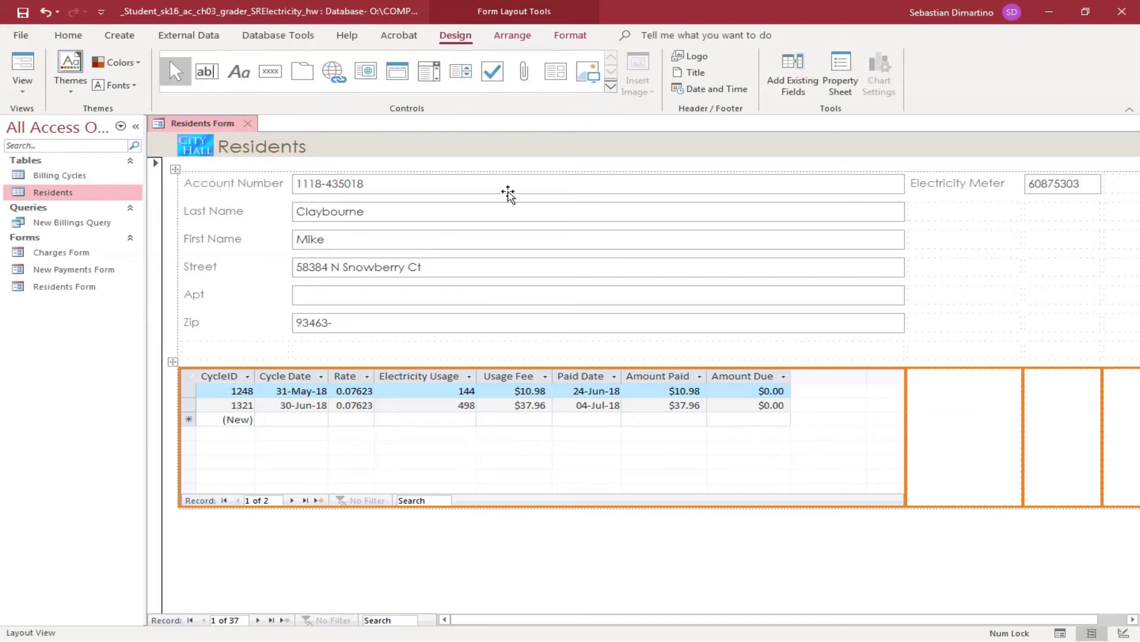
pyautogui.click(580, 36)
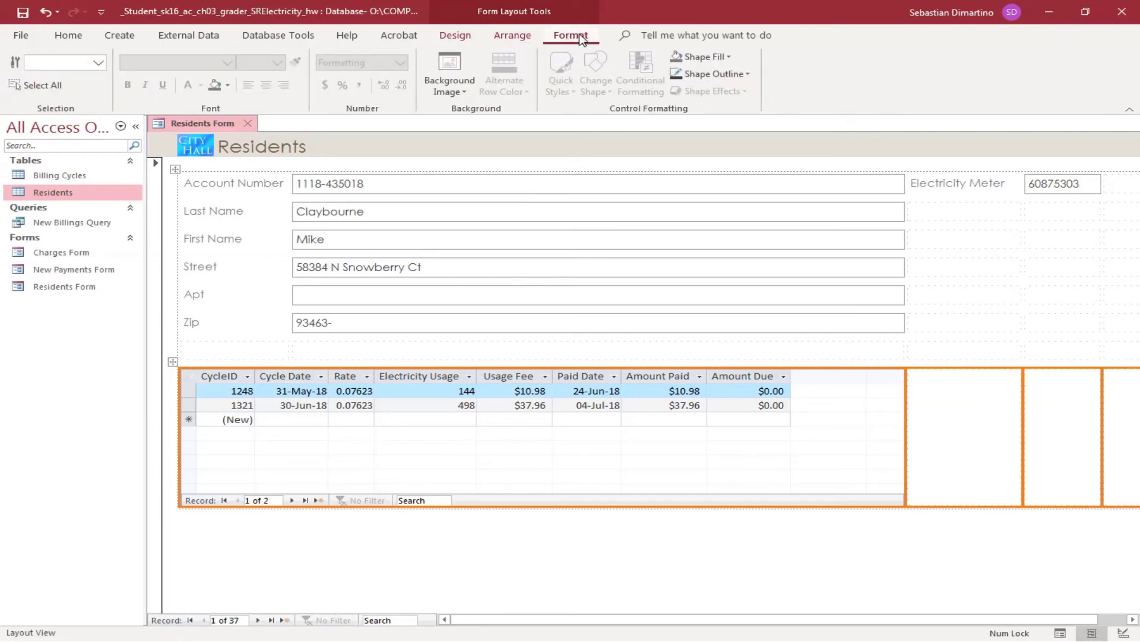
pyautogui.click(513, 36)
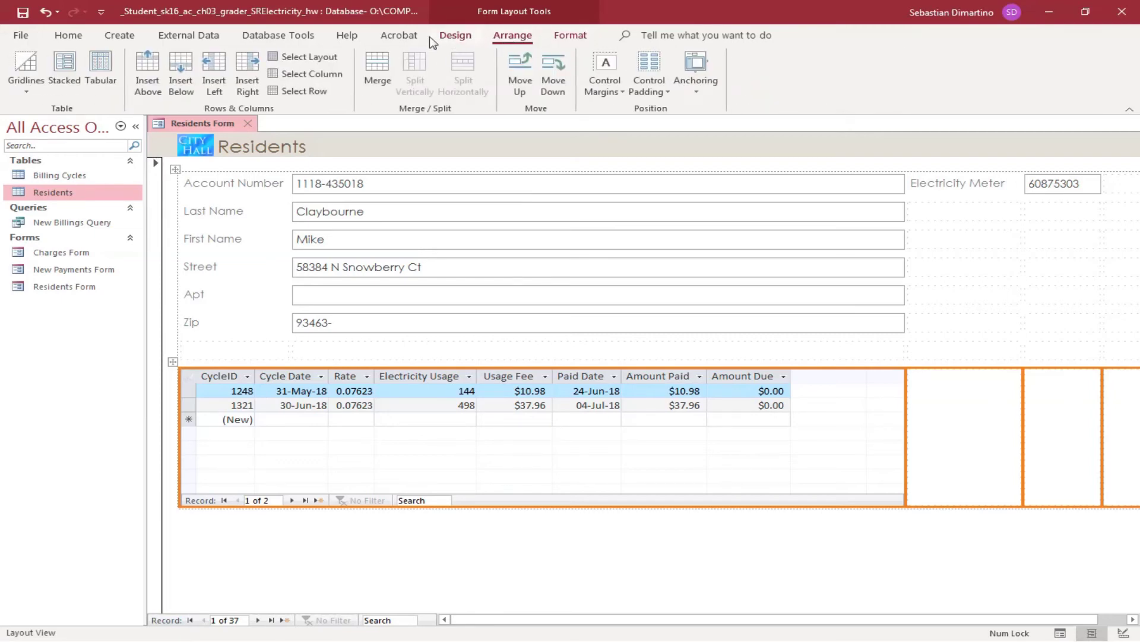
pyautogui.click(378, 66)
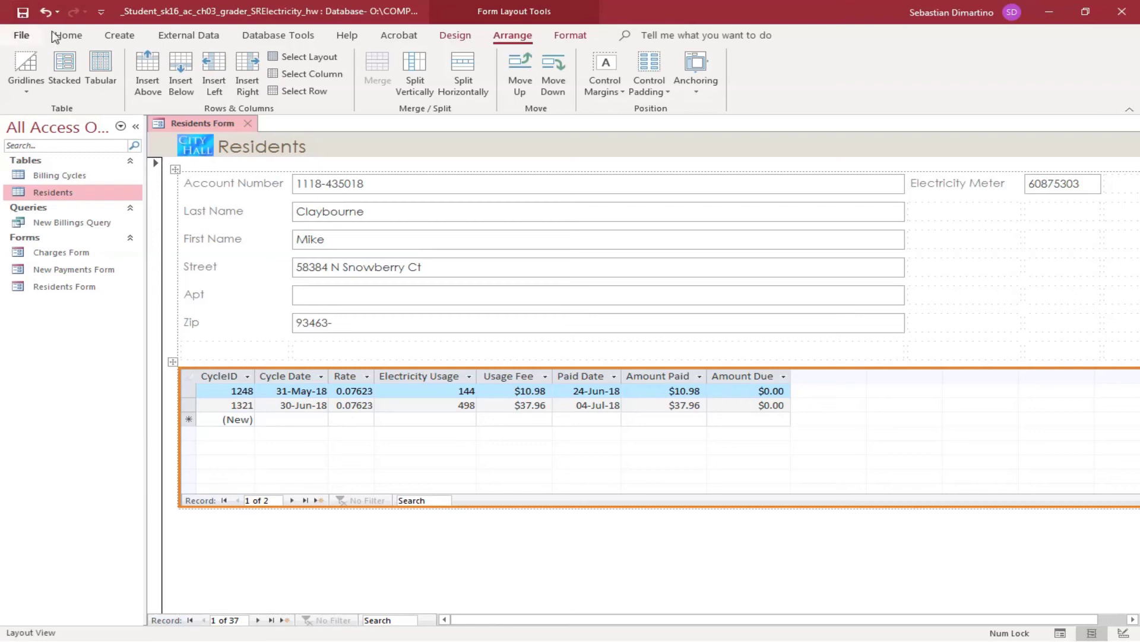
# Step: Switch the Residents Form to Form View and put focus in the main form
pyautogui.click(75, 37)
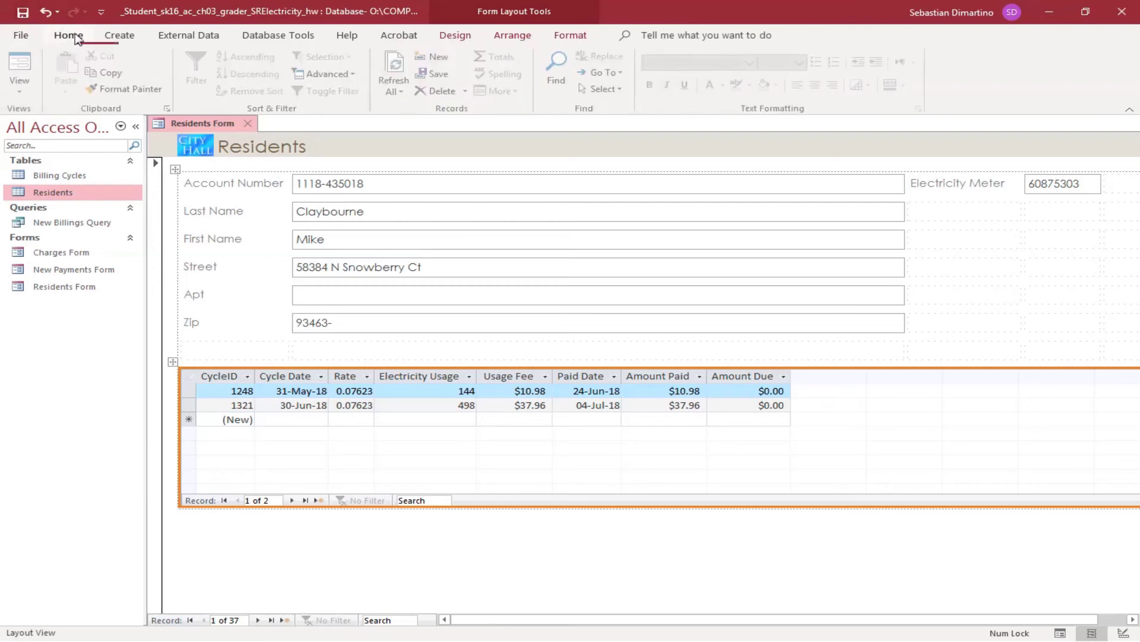
pyautogui.click(23, 64)
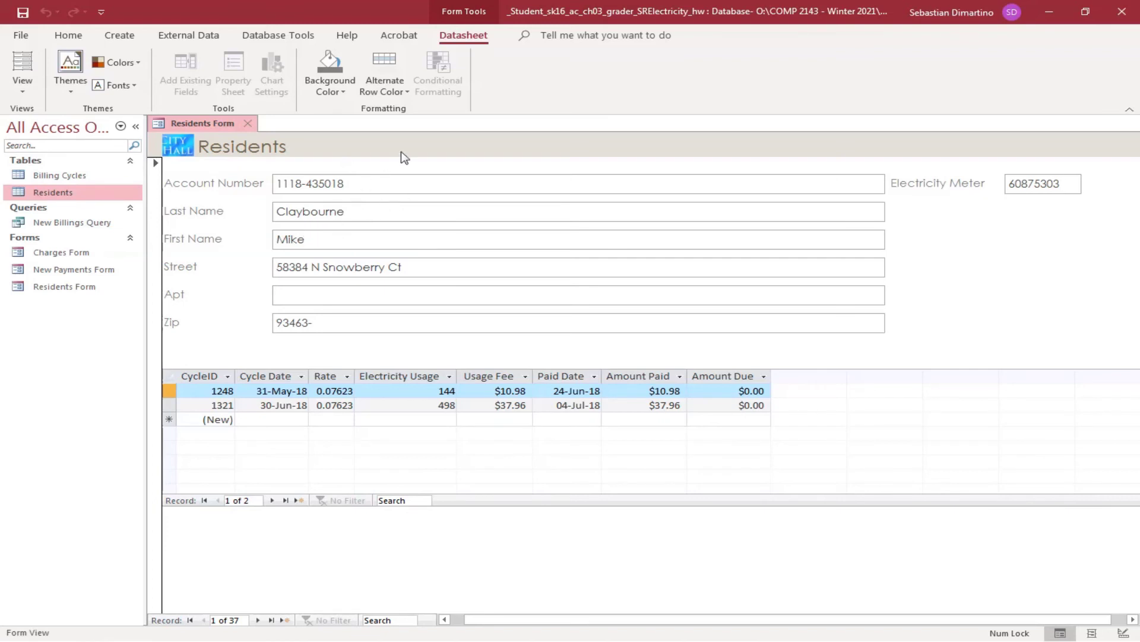
pyautogui.click(391, 183)
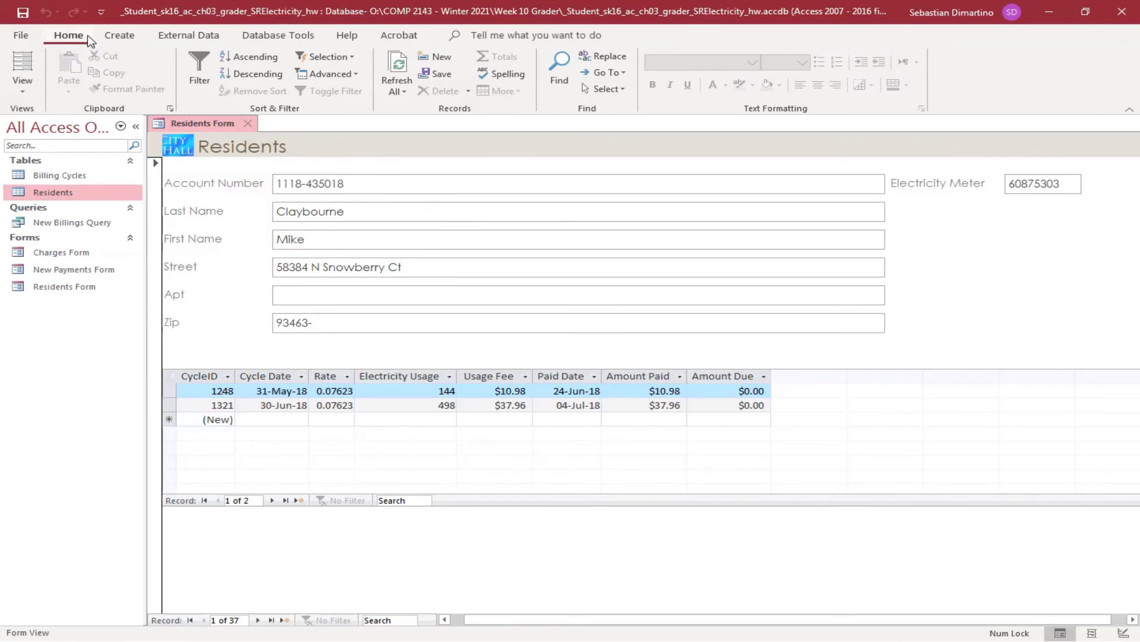
# Step: Use Find to search for the resident's account number, landing on record 37 of 37
pyautogui.click(560, 83)
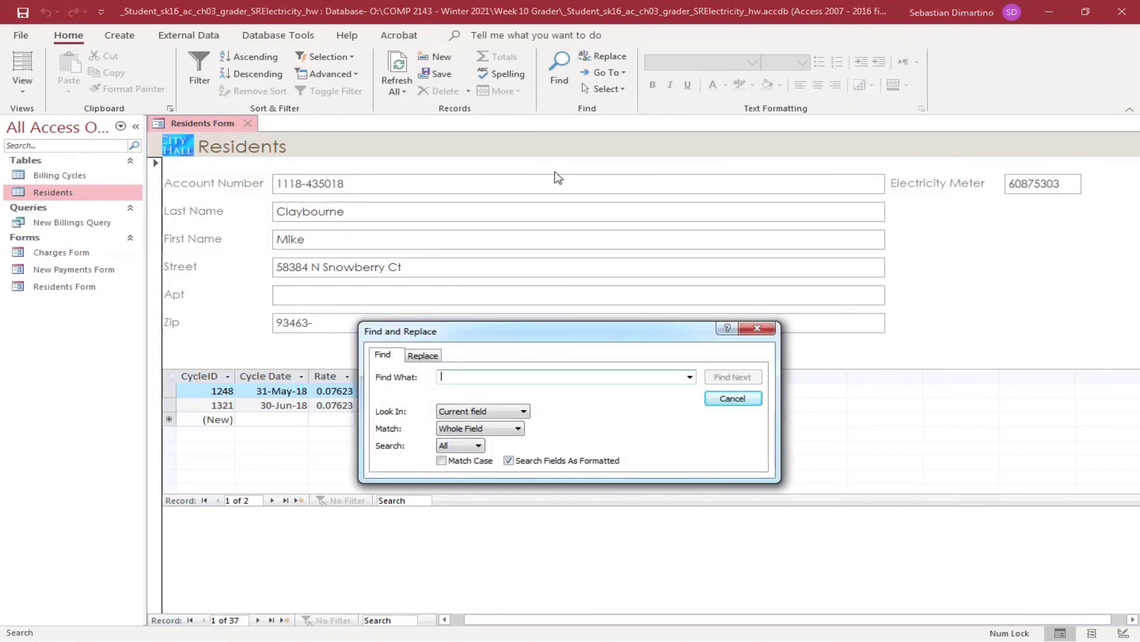
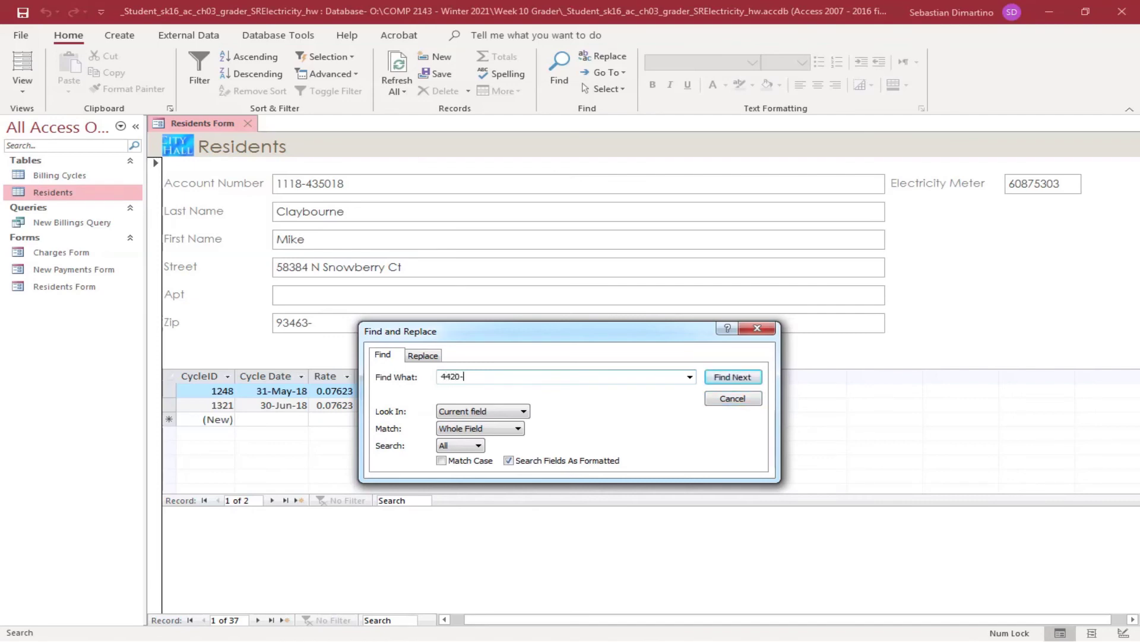
pyautogui.click(738, 378)
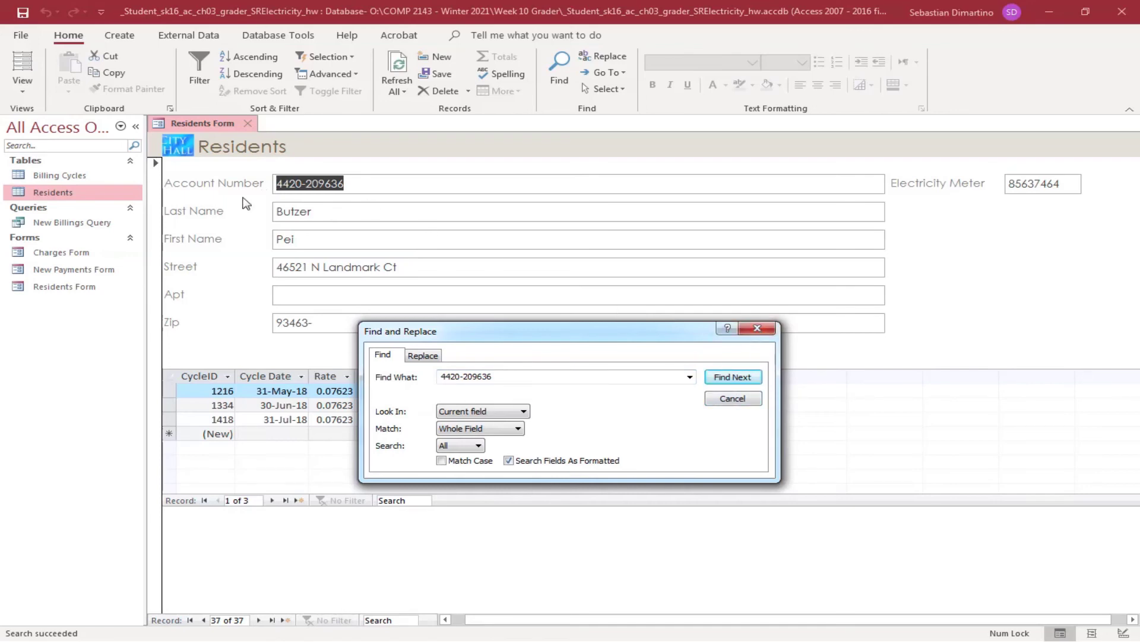
pyautogui.click(758, 330)
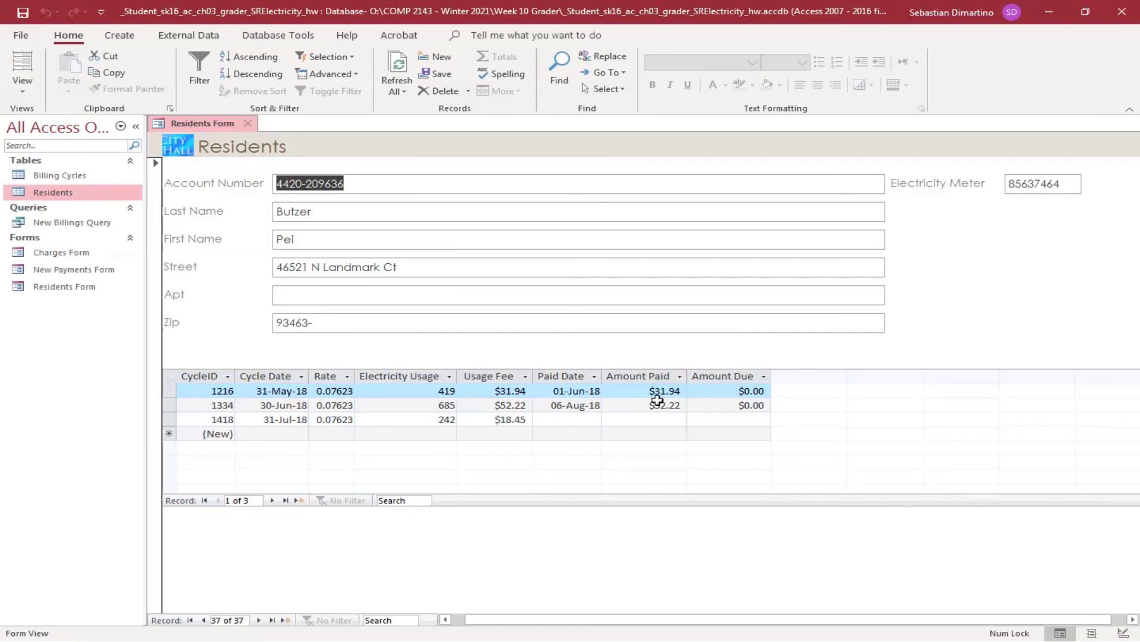
# Step: Enter Paid Date 13-Aug-18 and Amount Paid 18.45 for cycle 1418, save, and close
pyautogui.click(567, 422)
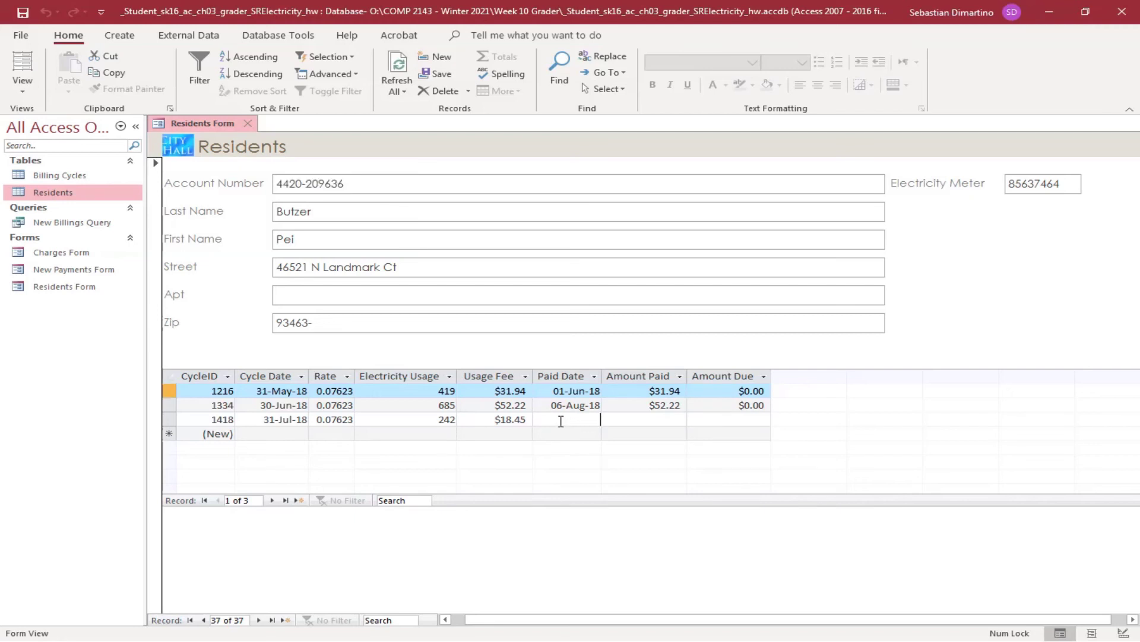
pyautogui.write('13')
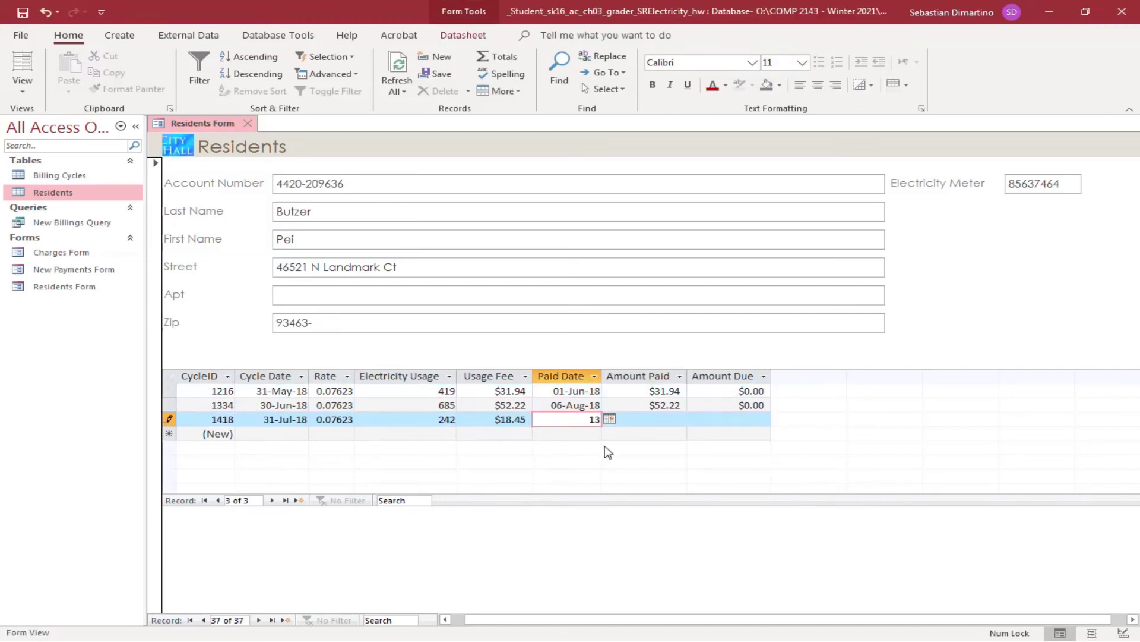
pyautogui.write('-Aug-18')
pyautogui.press('Tab')
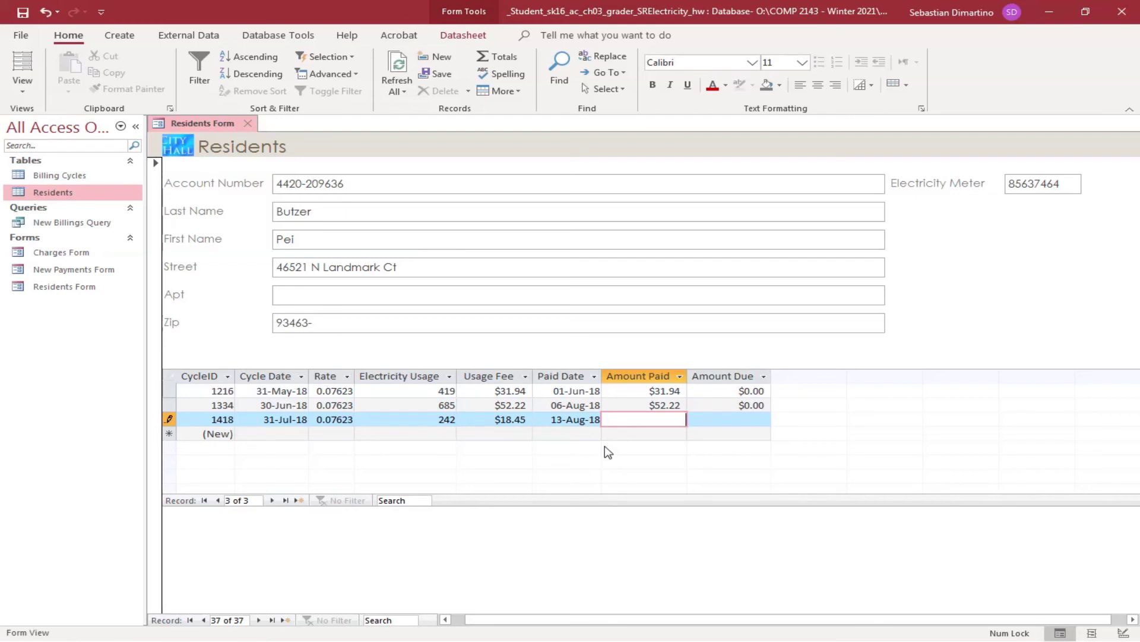
pyautogui.write('18.45')
pyautogui.press('Tab')
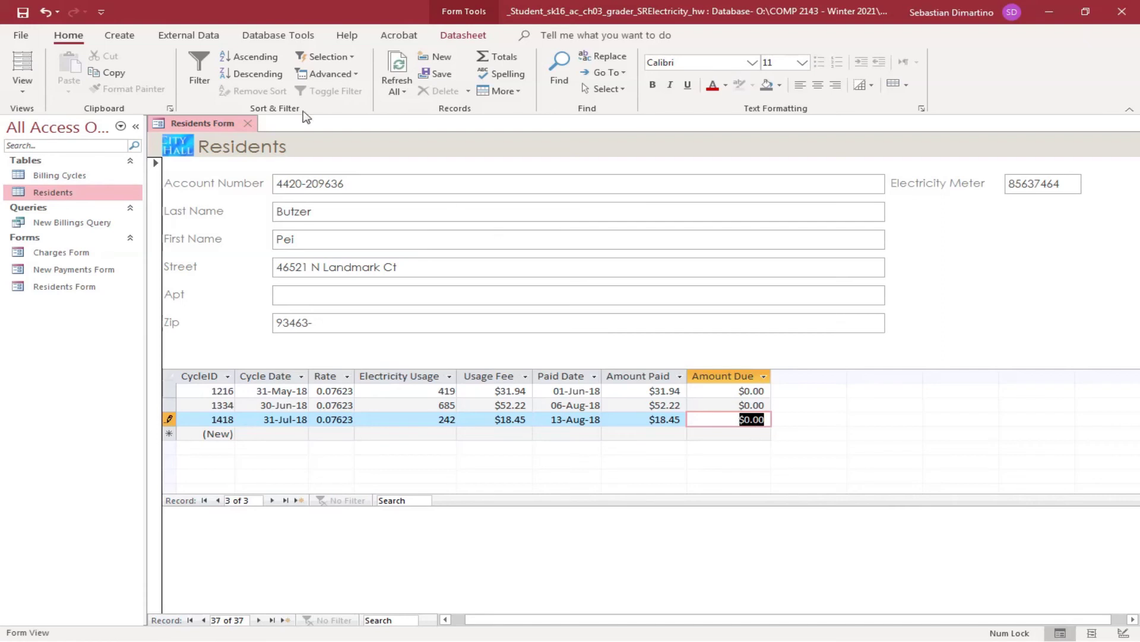
pyautogui.click(26, 15)
pyautogui.click(252, 122)
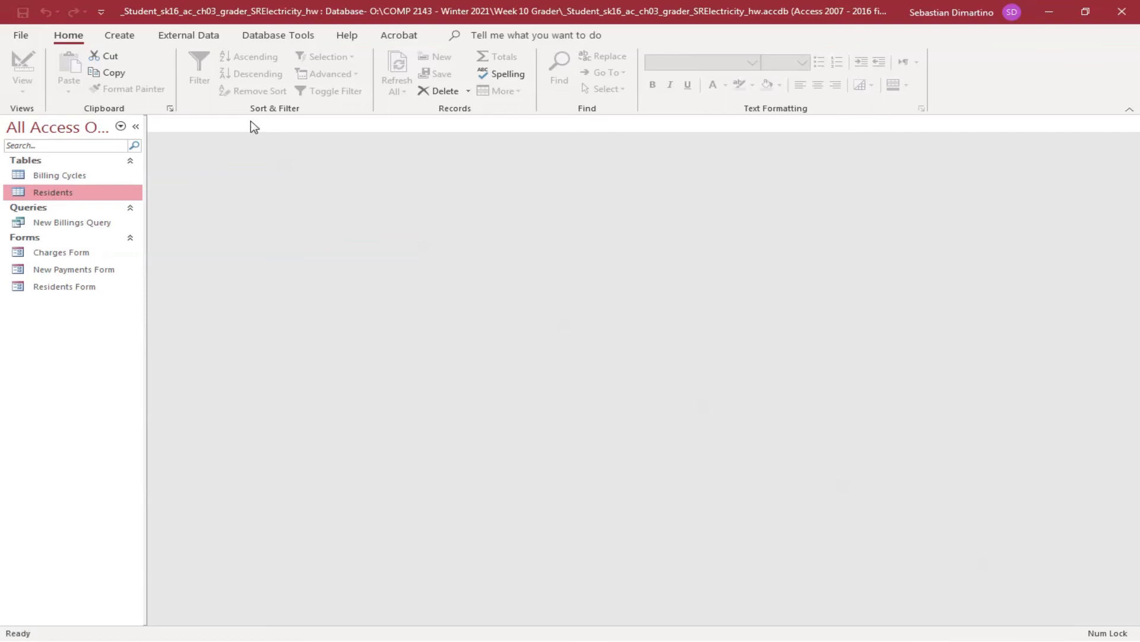
# Step: Create a Navigation Form using the Vertical Tabs, Left layout
pyautogui.click(120, 36)
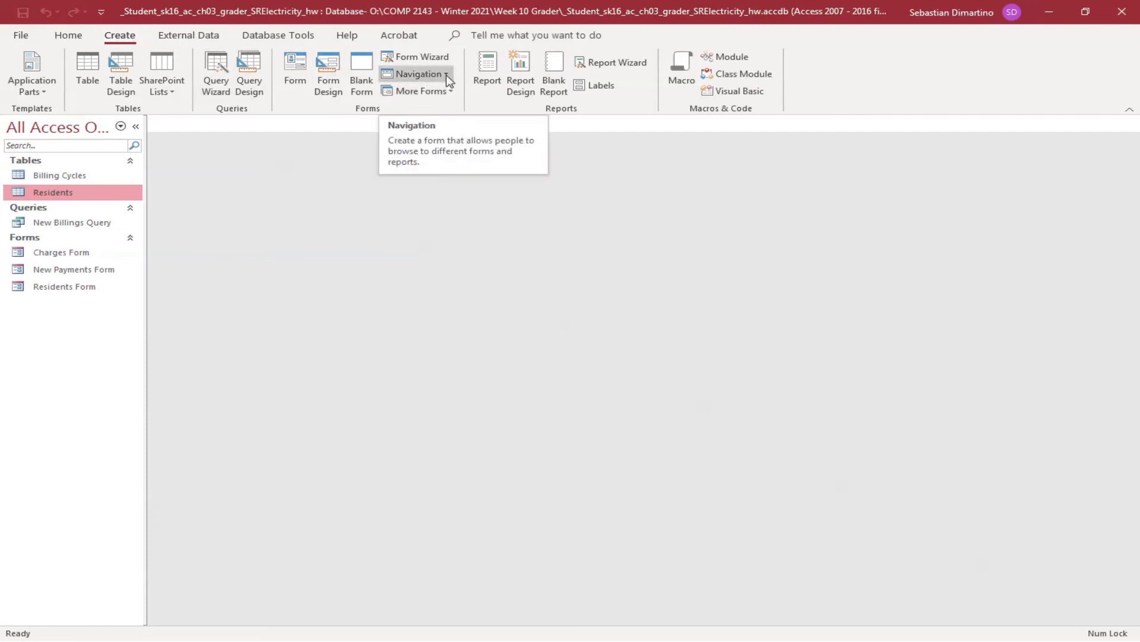
pyautogui.click(426, 79)
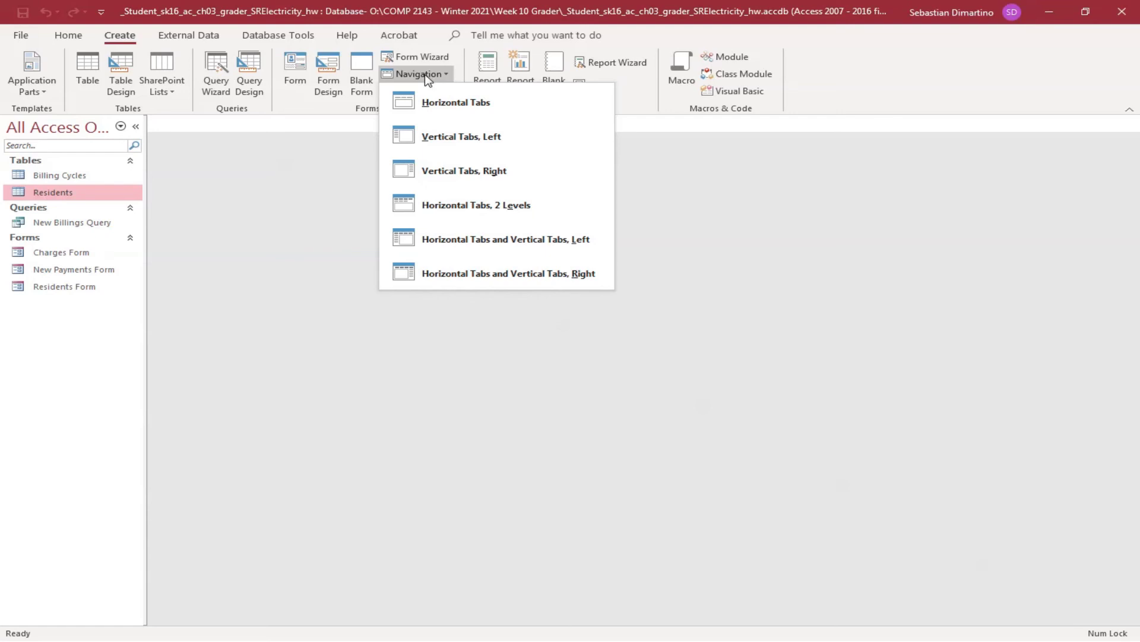
pyautogui.click(498, 145)
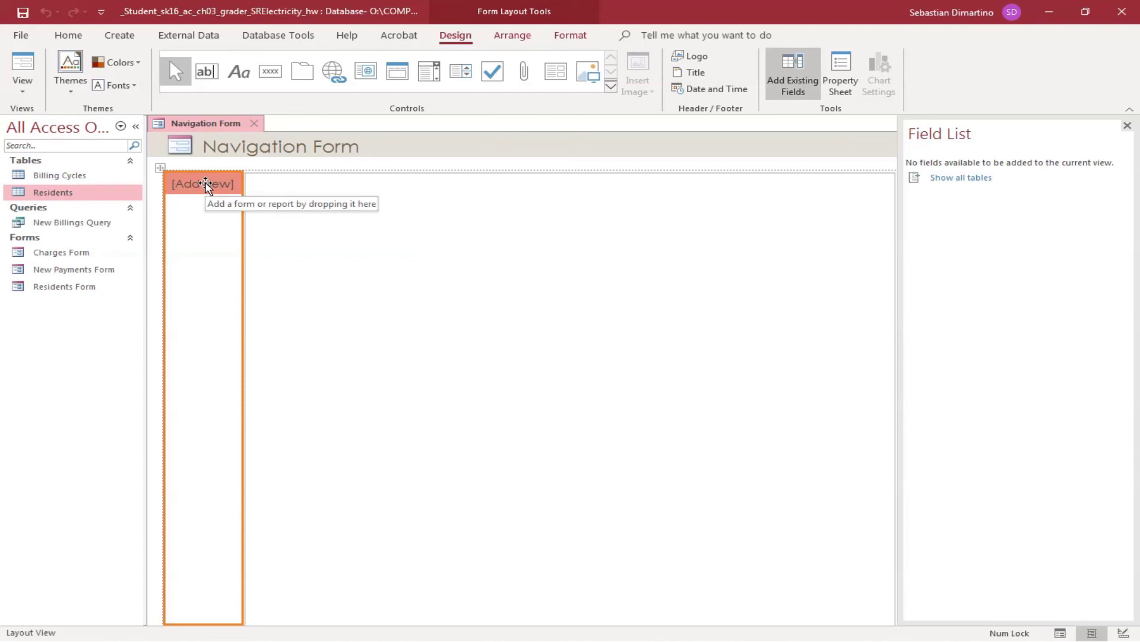
# Step: Apply the Intense Effect – Dark Red, Accent 1 quick style to the [Add New] tab
pyautogui.click(206, 184)
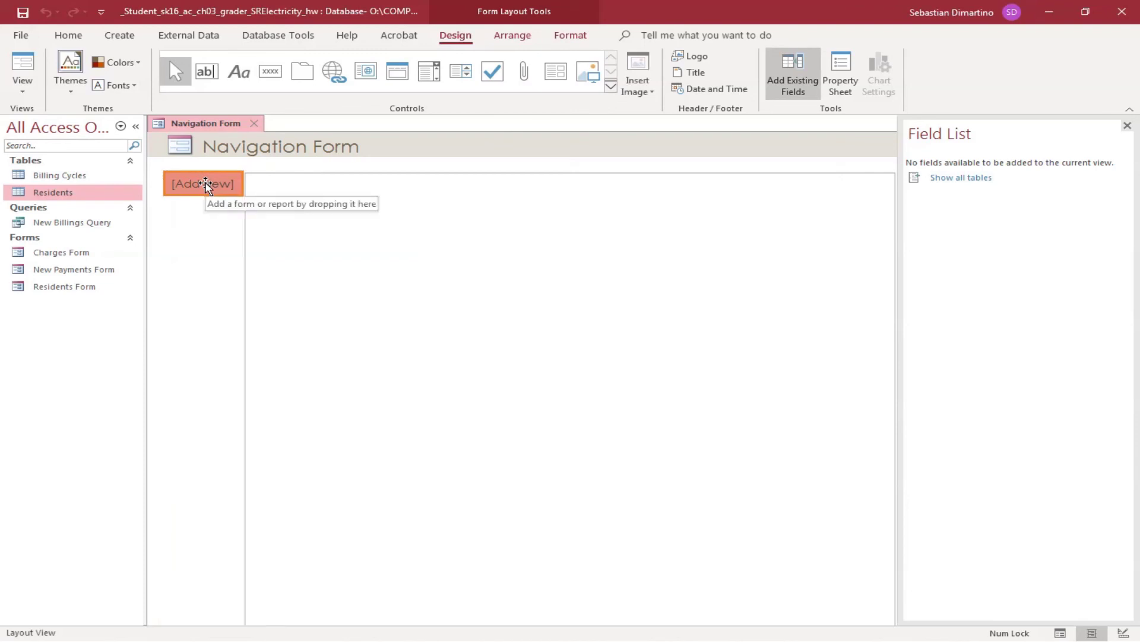
pyautogui.click(571, 35)
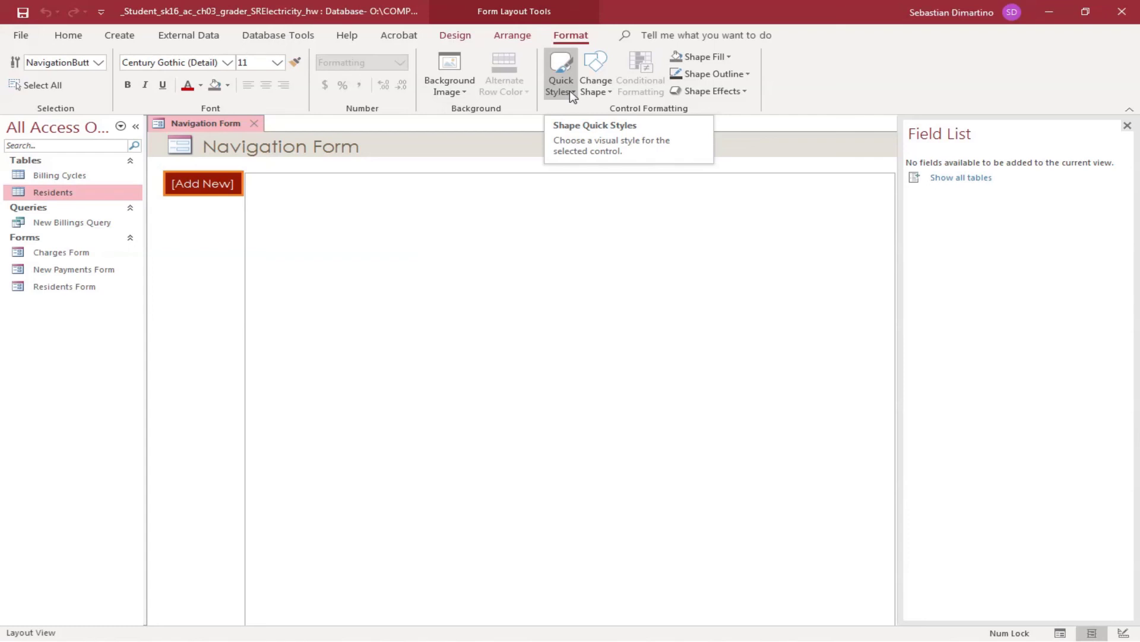
pyautogui.click(572, 87)
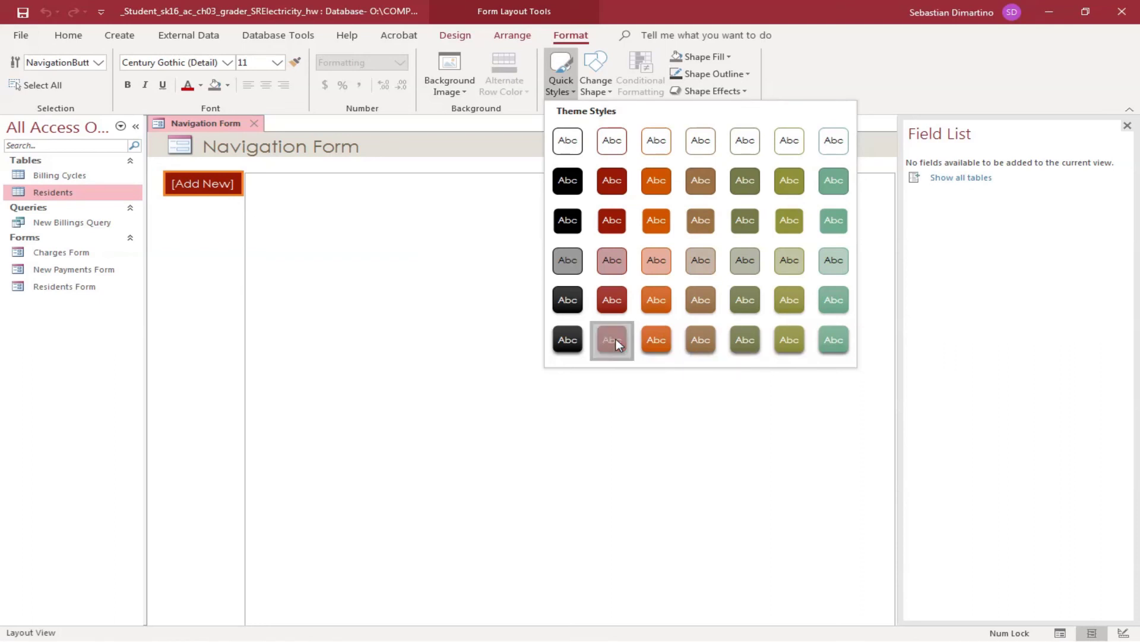
pyautogui.click(612, 340)
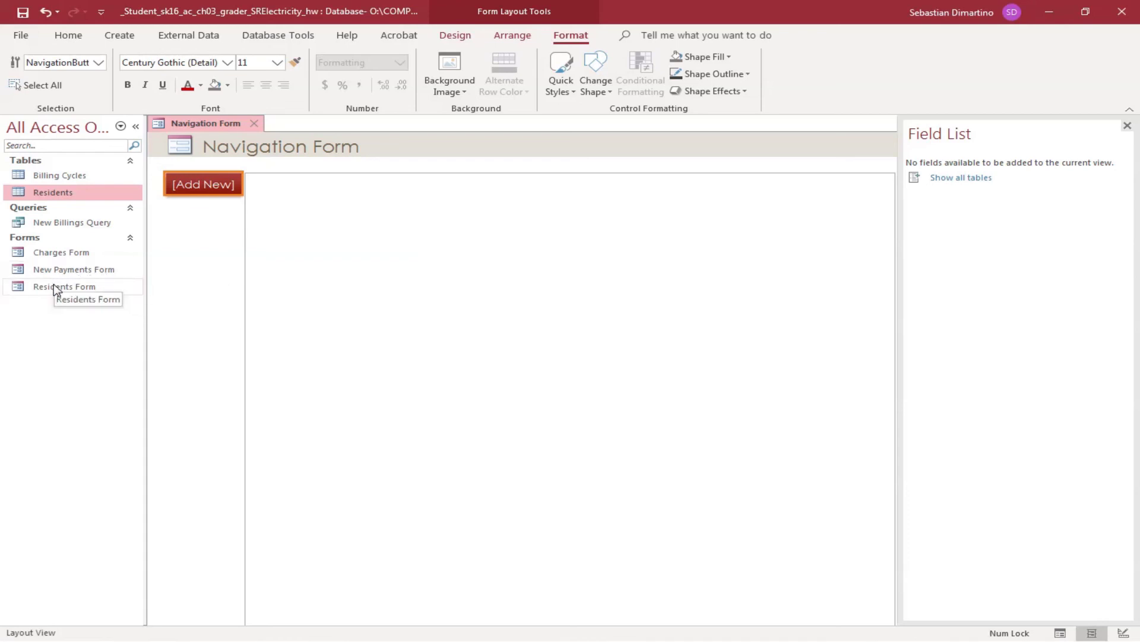
# Step: Drag Residents Form, Charges Form and New Payments Form onto the navigation form as tabs
pyautogui.moveTo(54, 285); pyautogui.dragTo(204, 168)
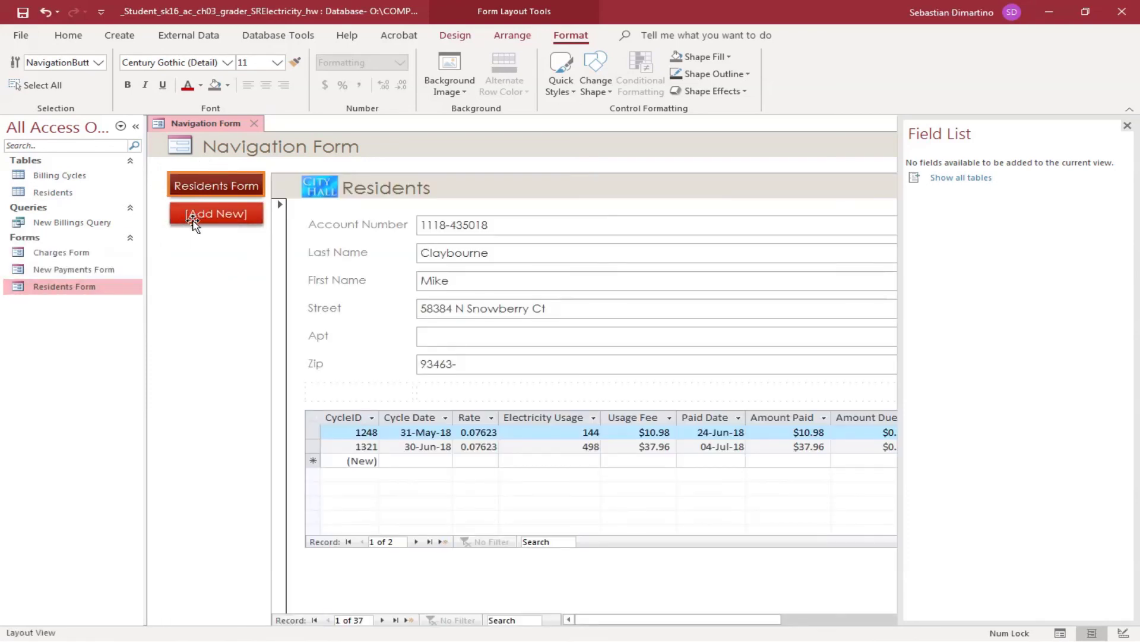
pyautogui.moveTo(86, 262); pyautogui.dragTo(200, 210)
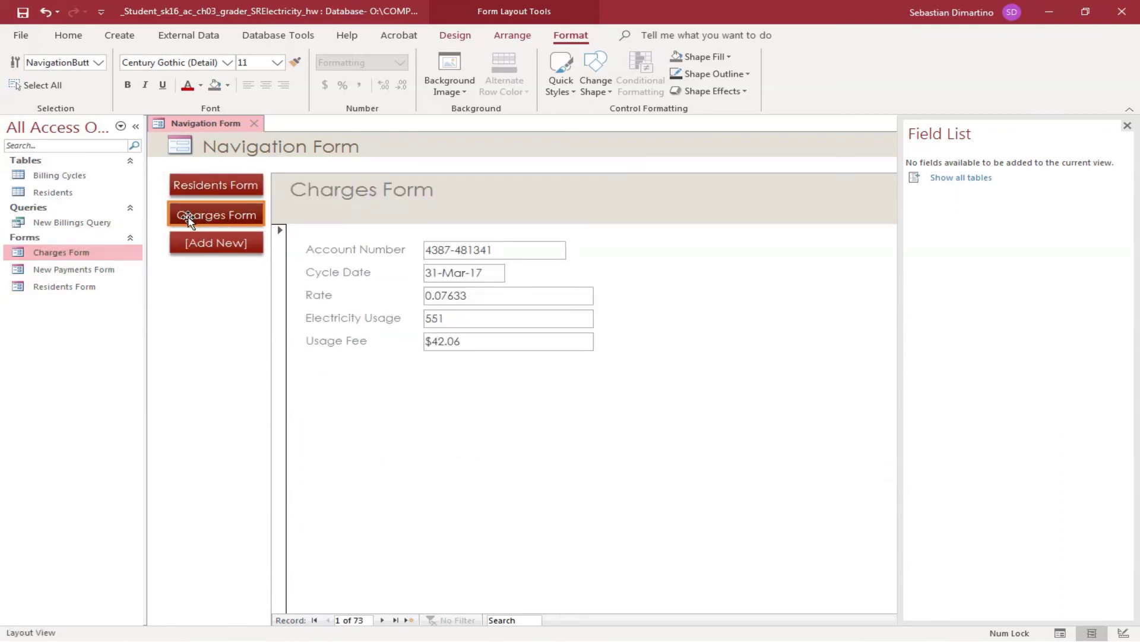
pyautogui.moveTo(72, 270); pyautogui.dragTo(179, 240)
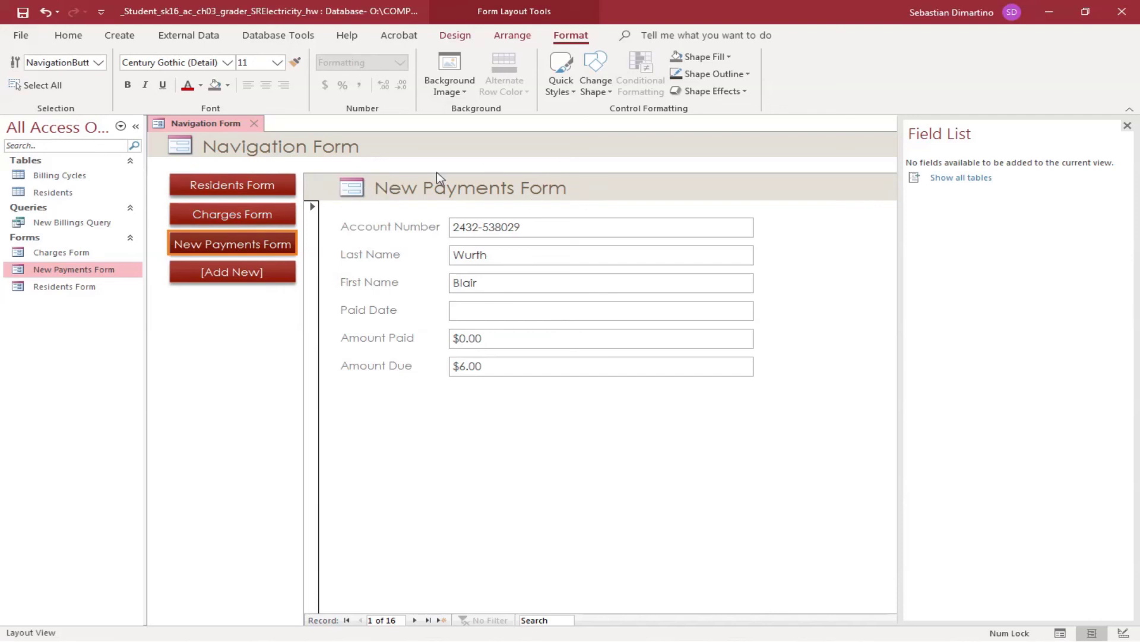
pyautogui.click(455, 37)
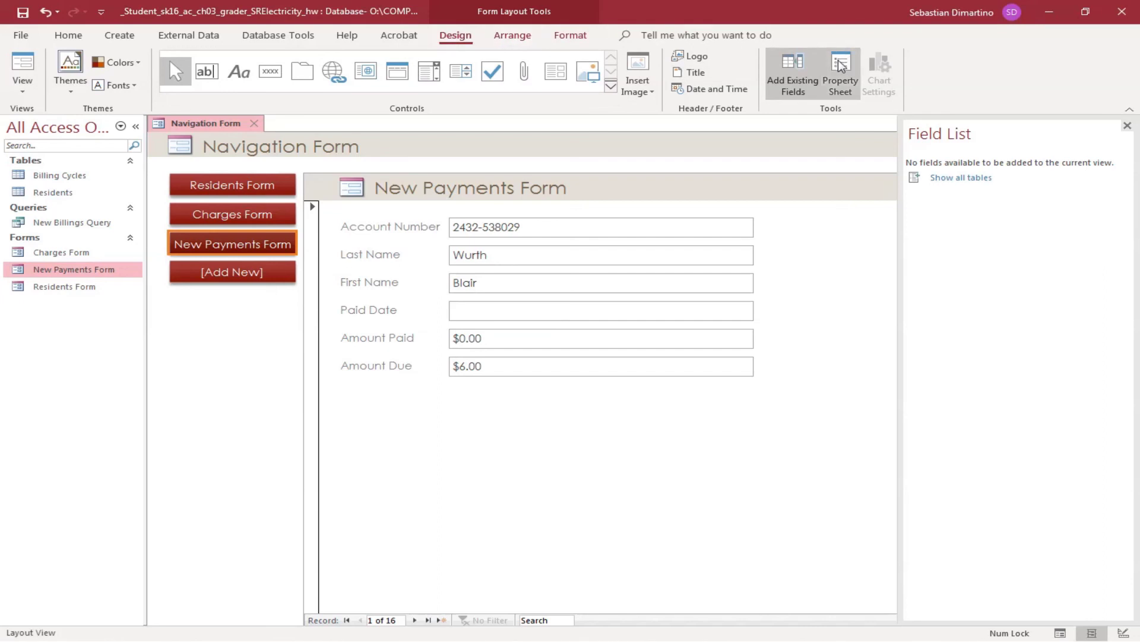
# Step: In the Property Sheet, select the whole Form and set Modal to Yes on the Other tab
pyautogui.click(848, 75)
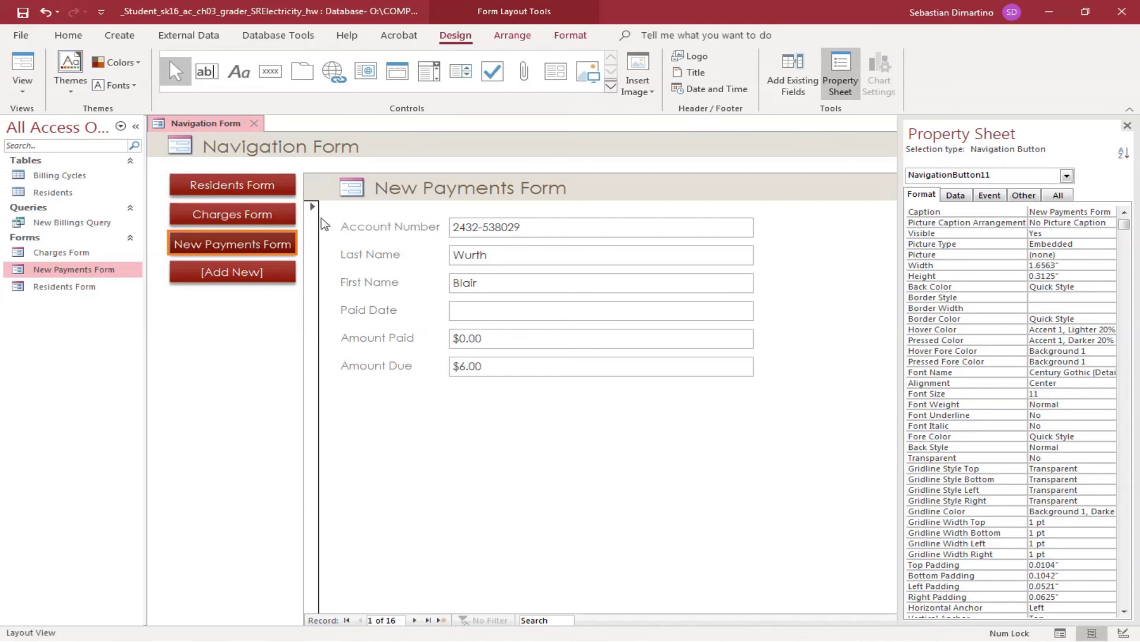
pyautogui.click(1068, 176)
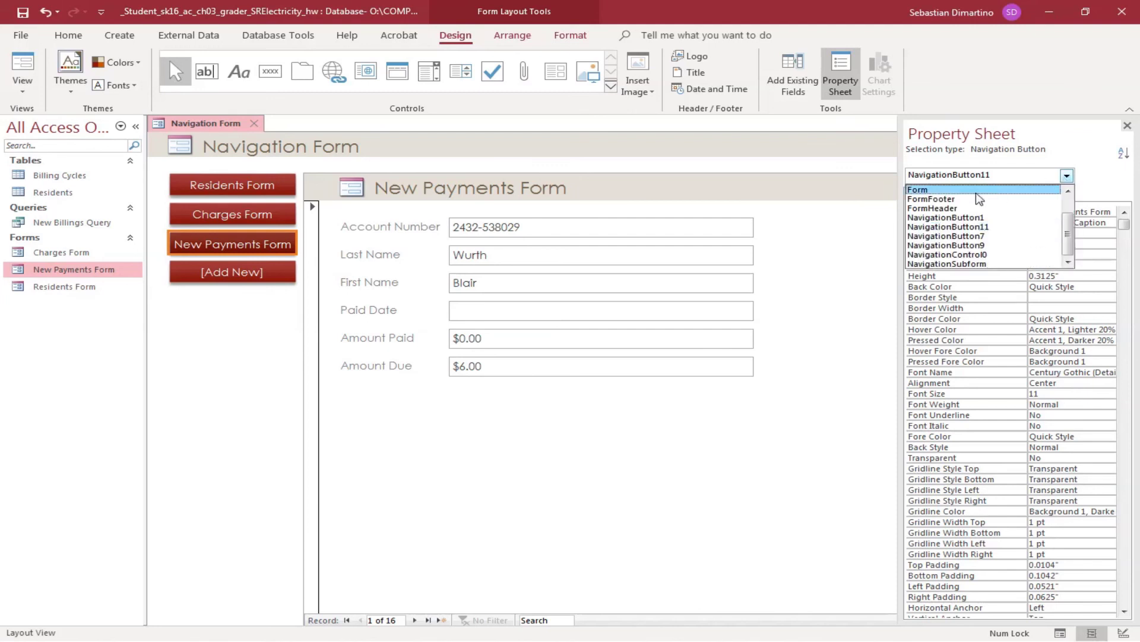
pyautogui.click(936, 190)
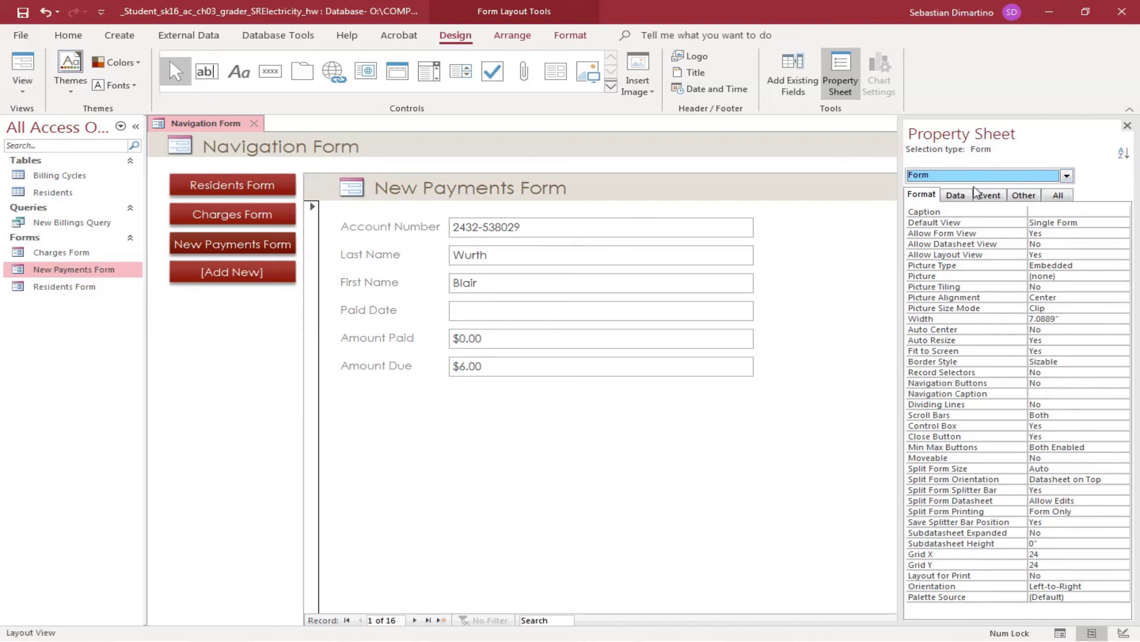
pyautogui.click(1024, 196)
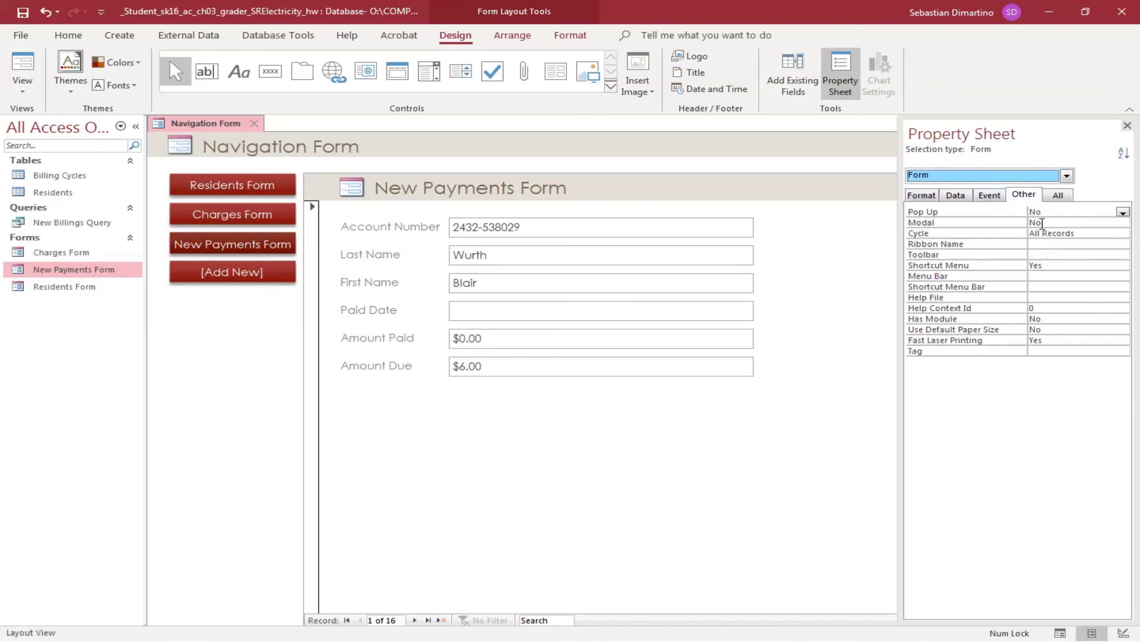
pyautogui.click(1093, 222)
pyautogui.click(1122, 223)
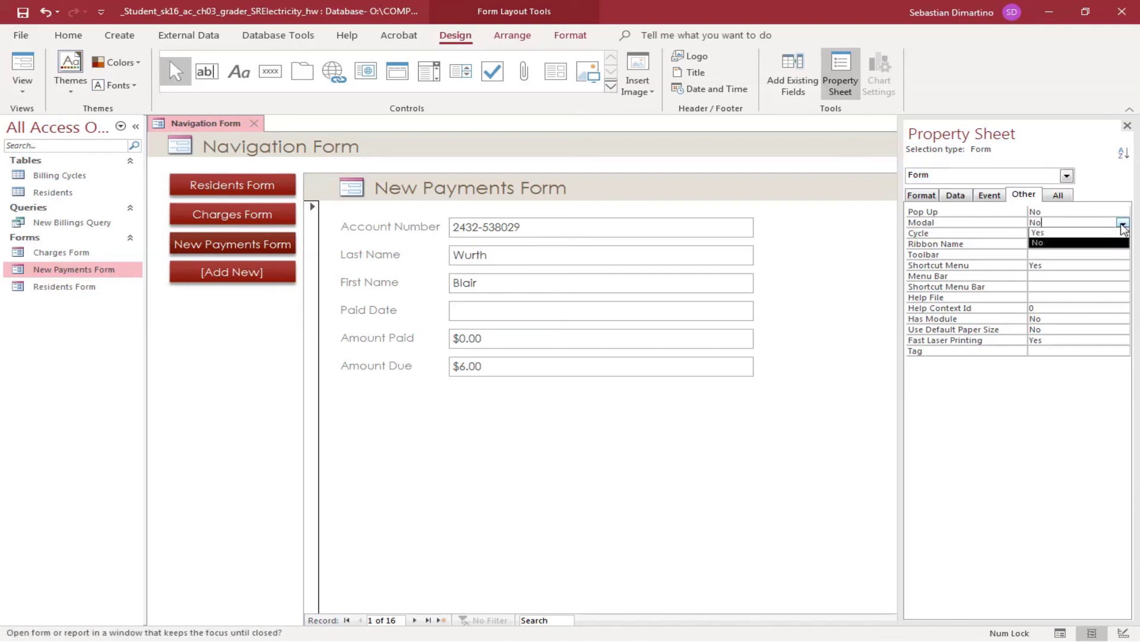
pyautogui.click(1098, 233)
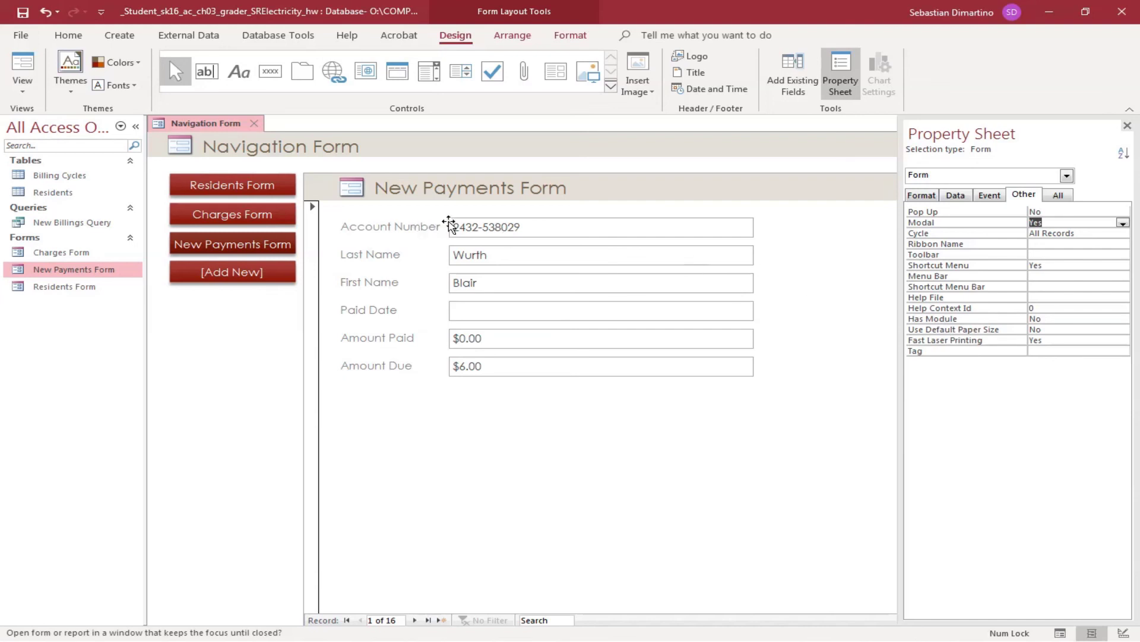
# Step: Save the form under the default name Navigation Form, then close its tab
pyautogui.click(22, 12)
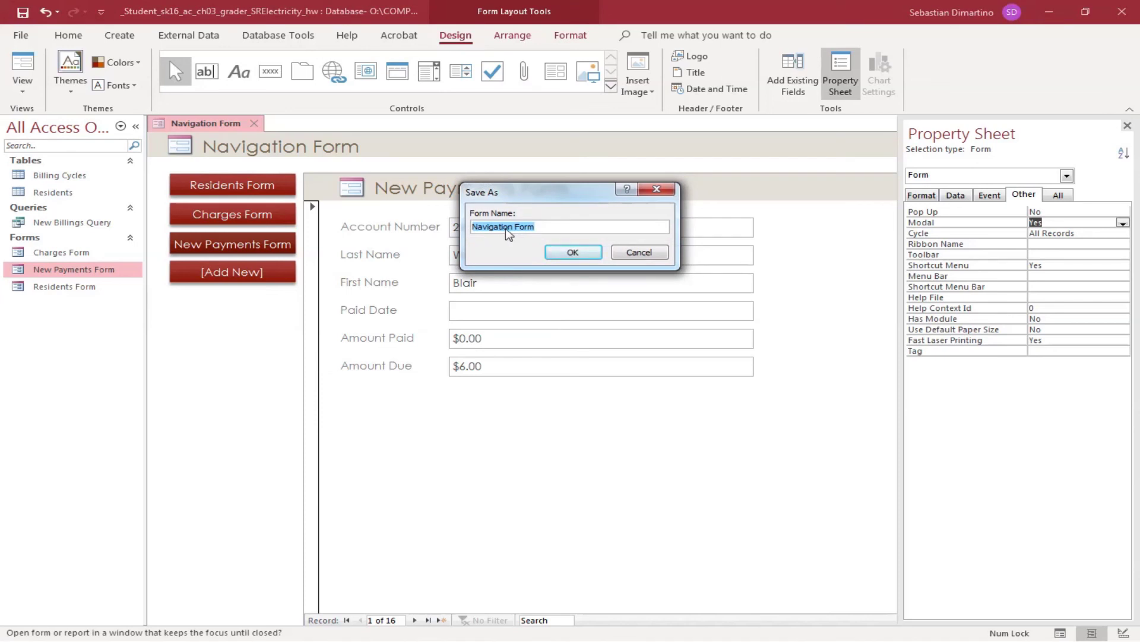
pyautogui.click(572, 253)
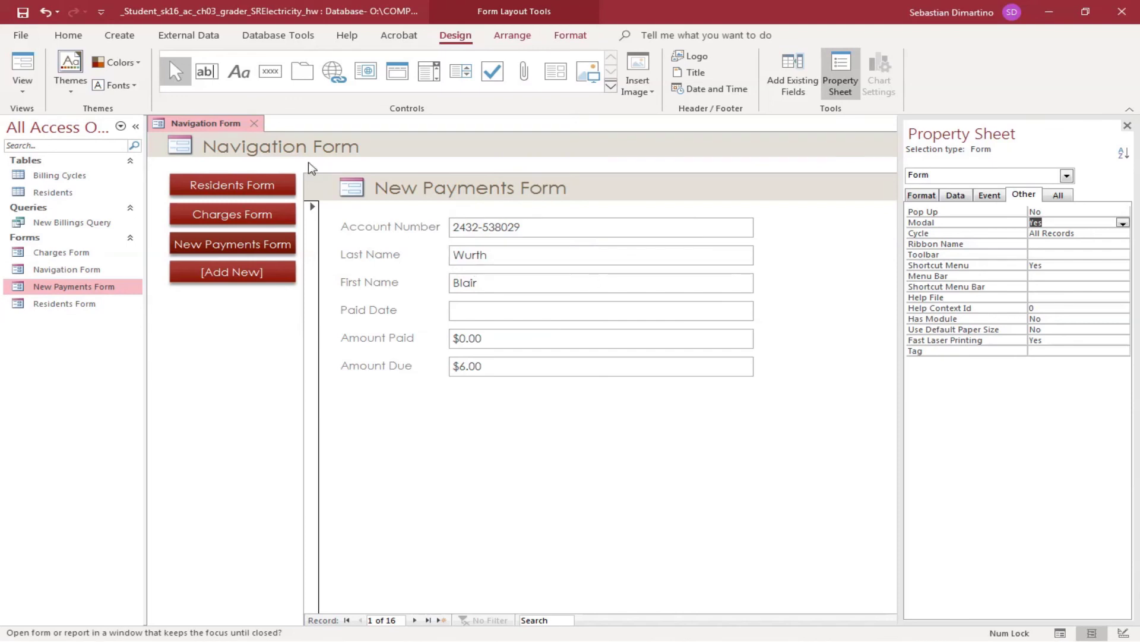
pyautogui.click(255, 124)
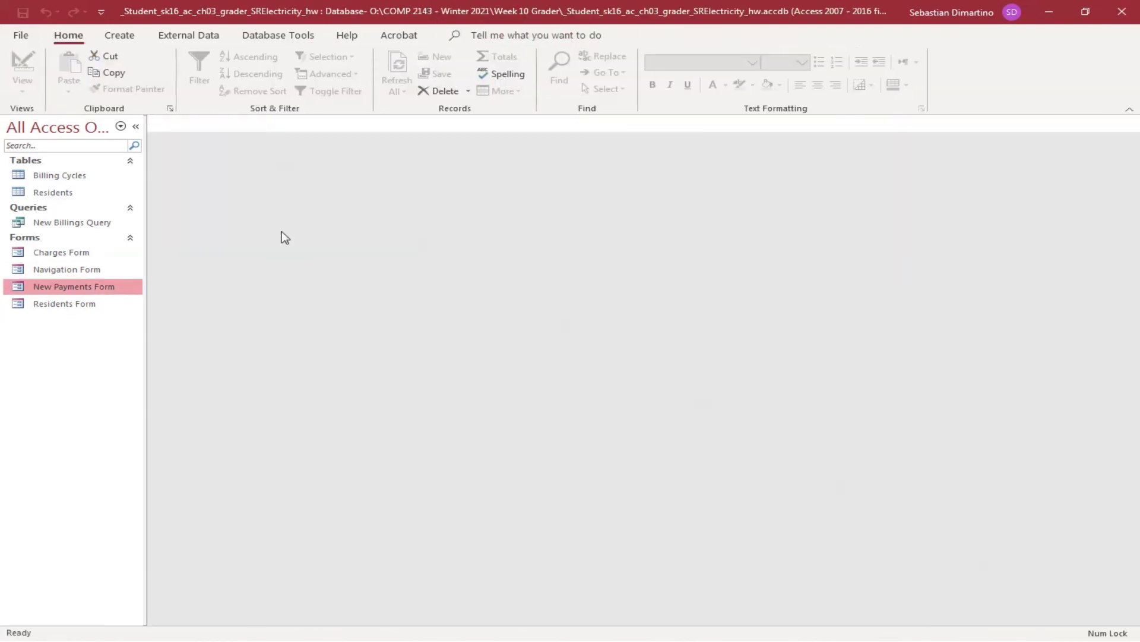